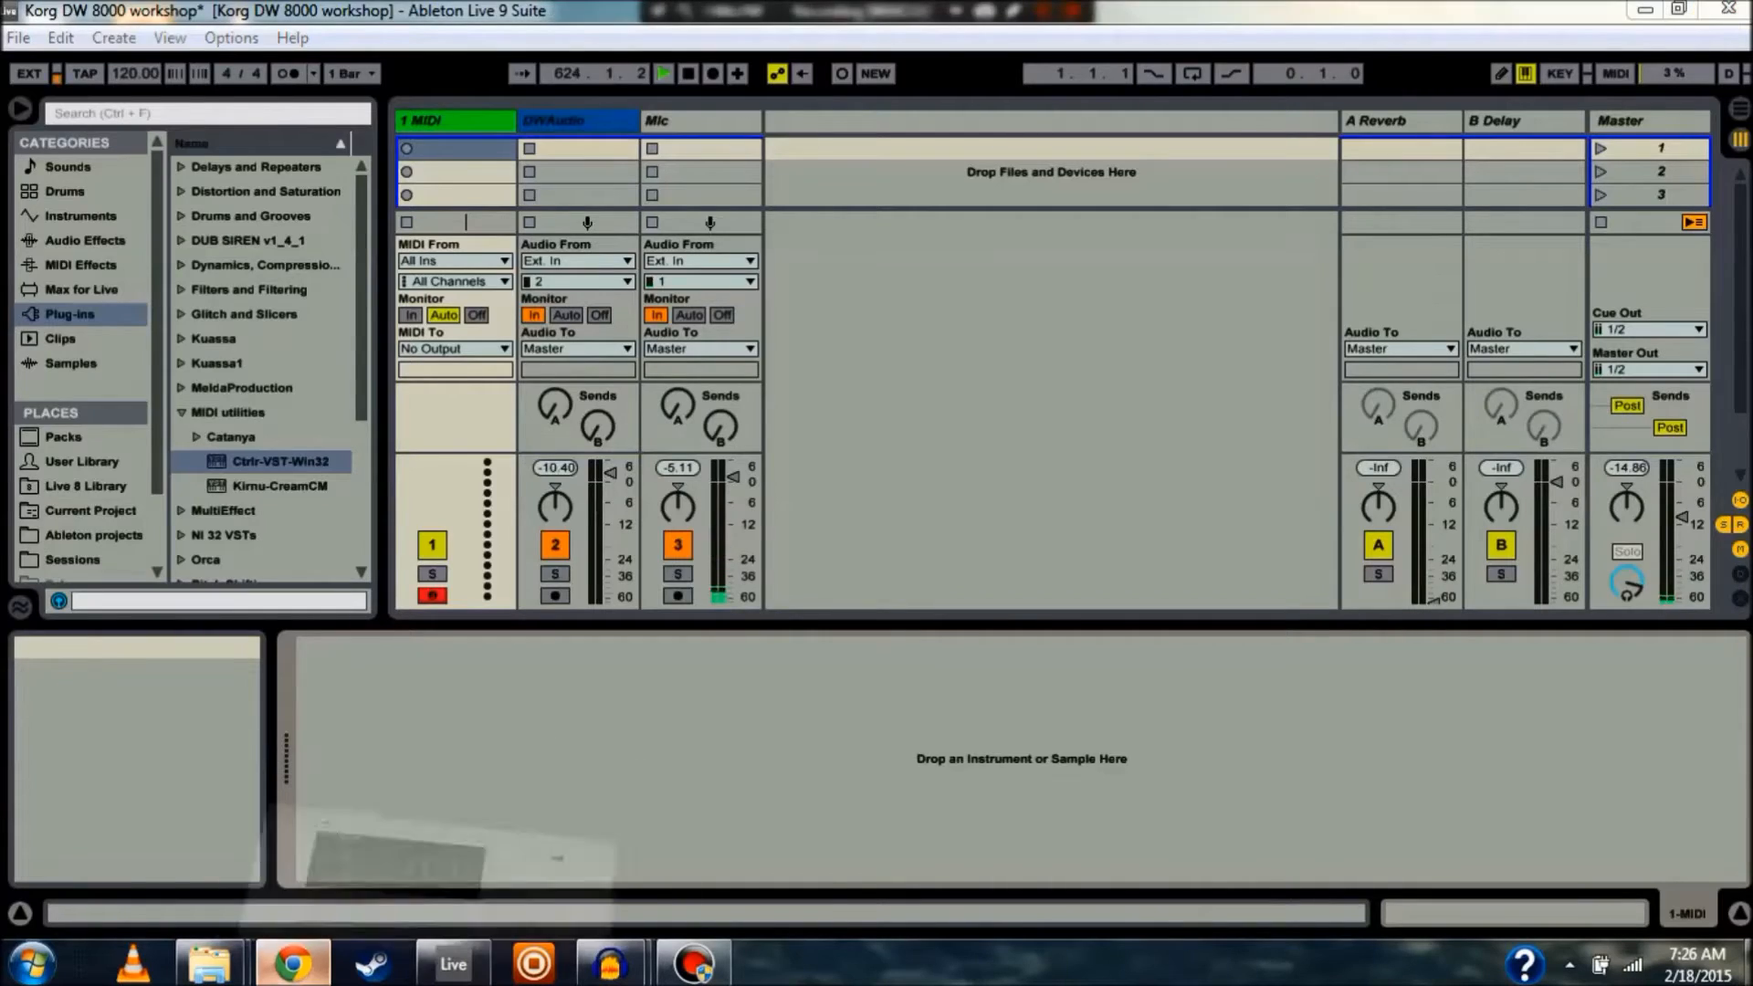
Switch from Live to Chrome and show the Amazon listing for the HDE USB MIDI cable
click(292, 964)
click(135, 14)
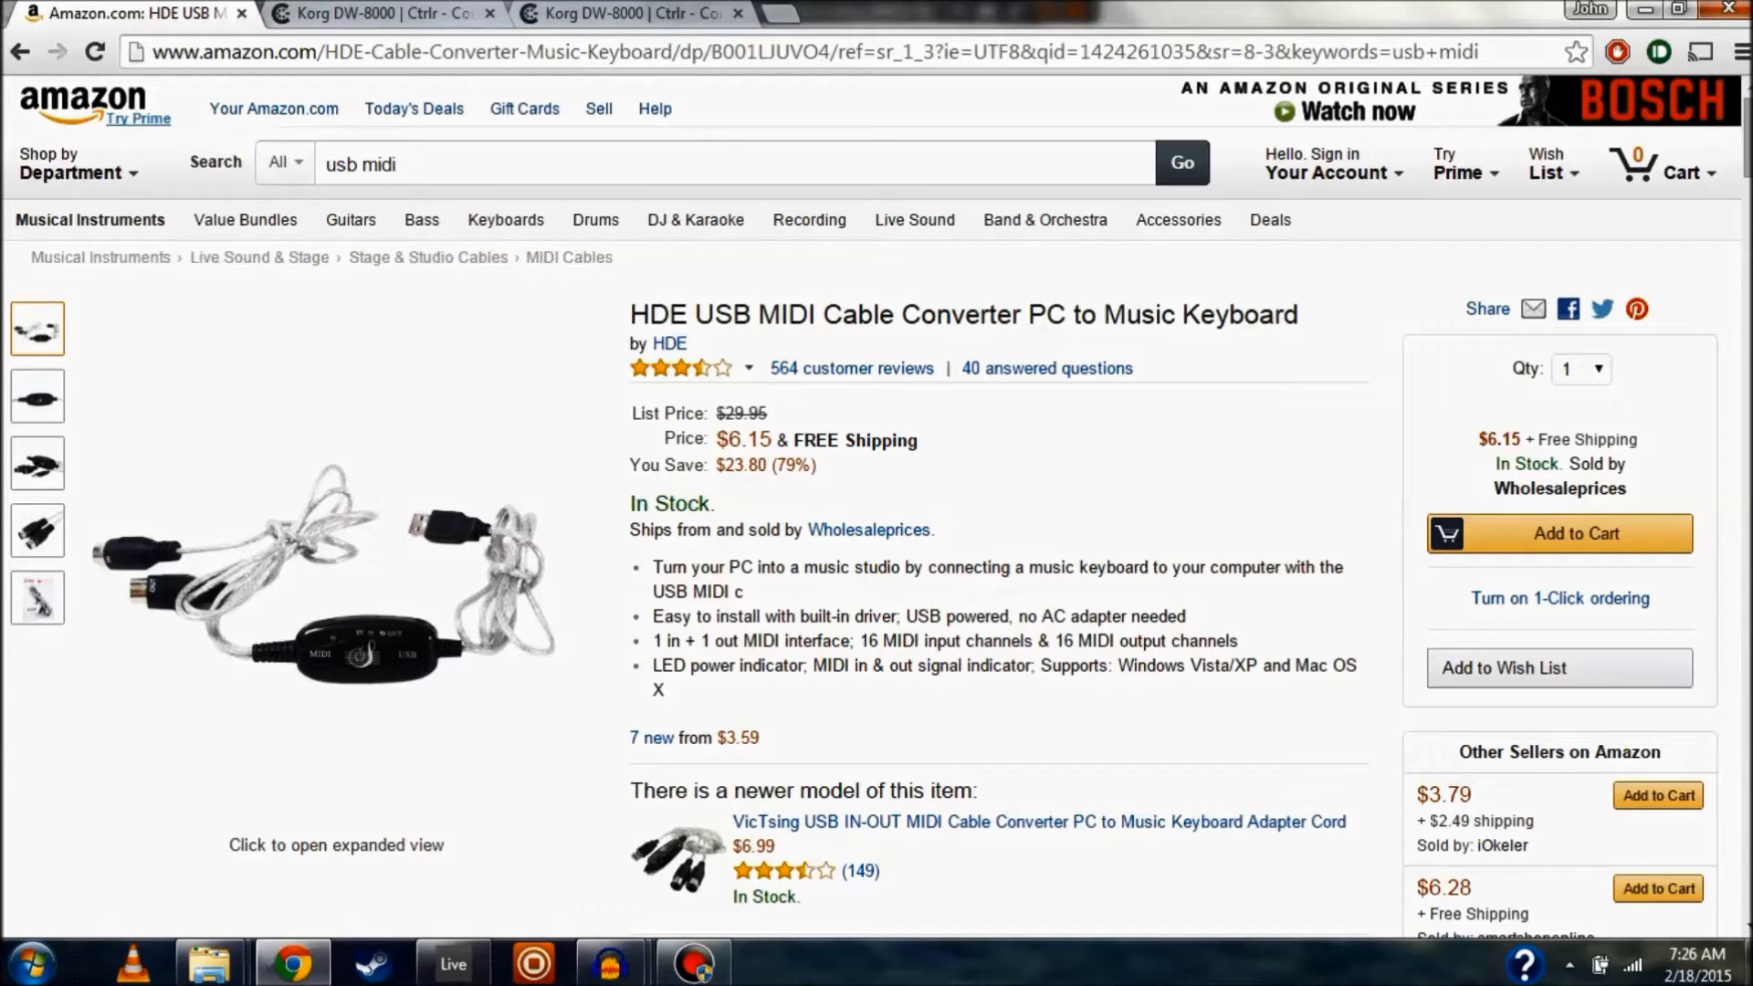
Enlarge the third product photo, a close-up of the cable's MIDI/USB interface box
mouse_move(37, 464)
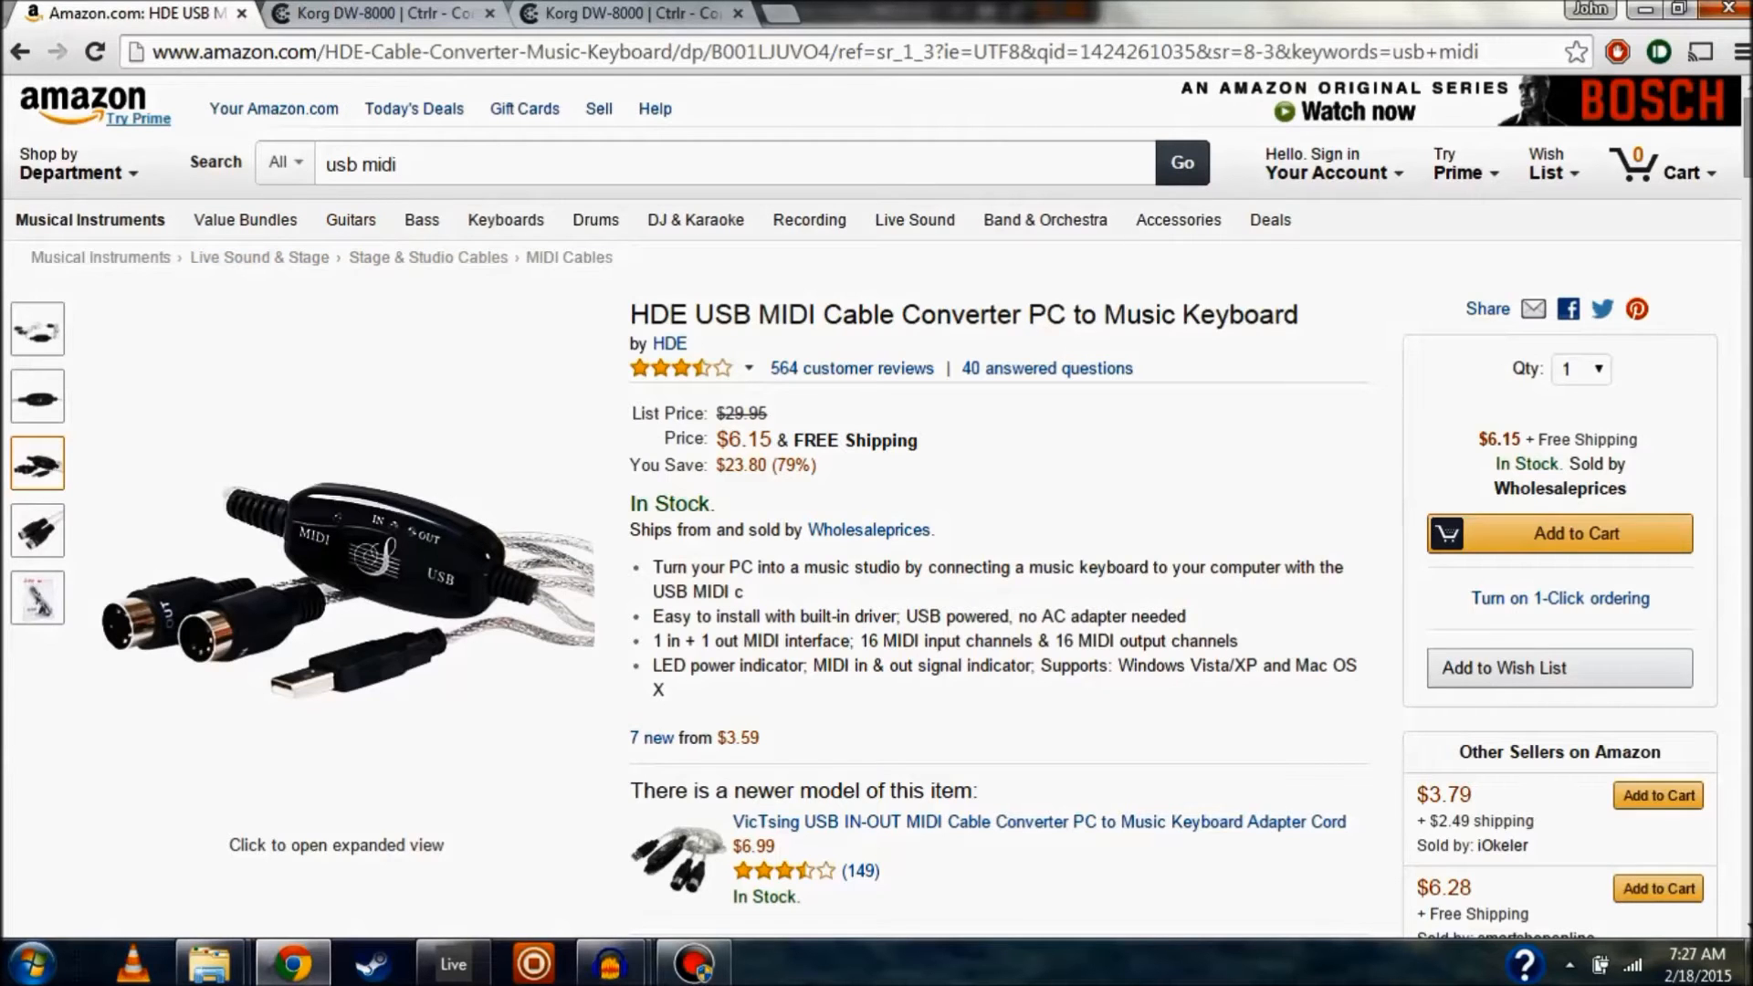
Go from the Korg DW-8000 Ctrlr page to the ctrlr.org home page and browse it
click(384, 13)
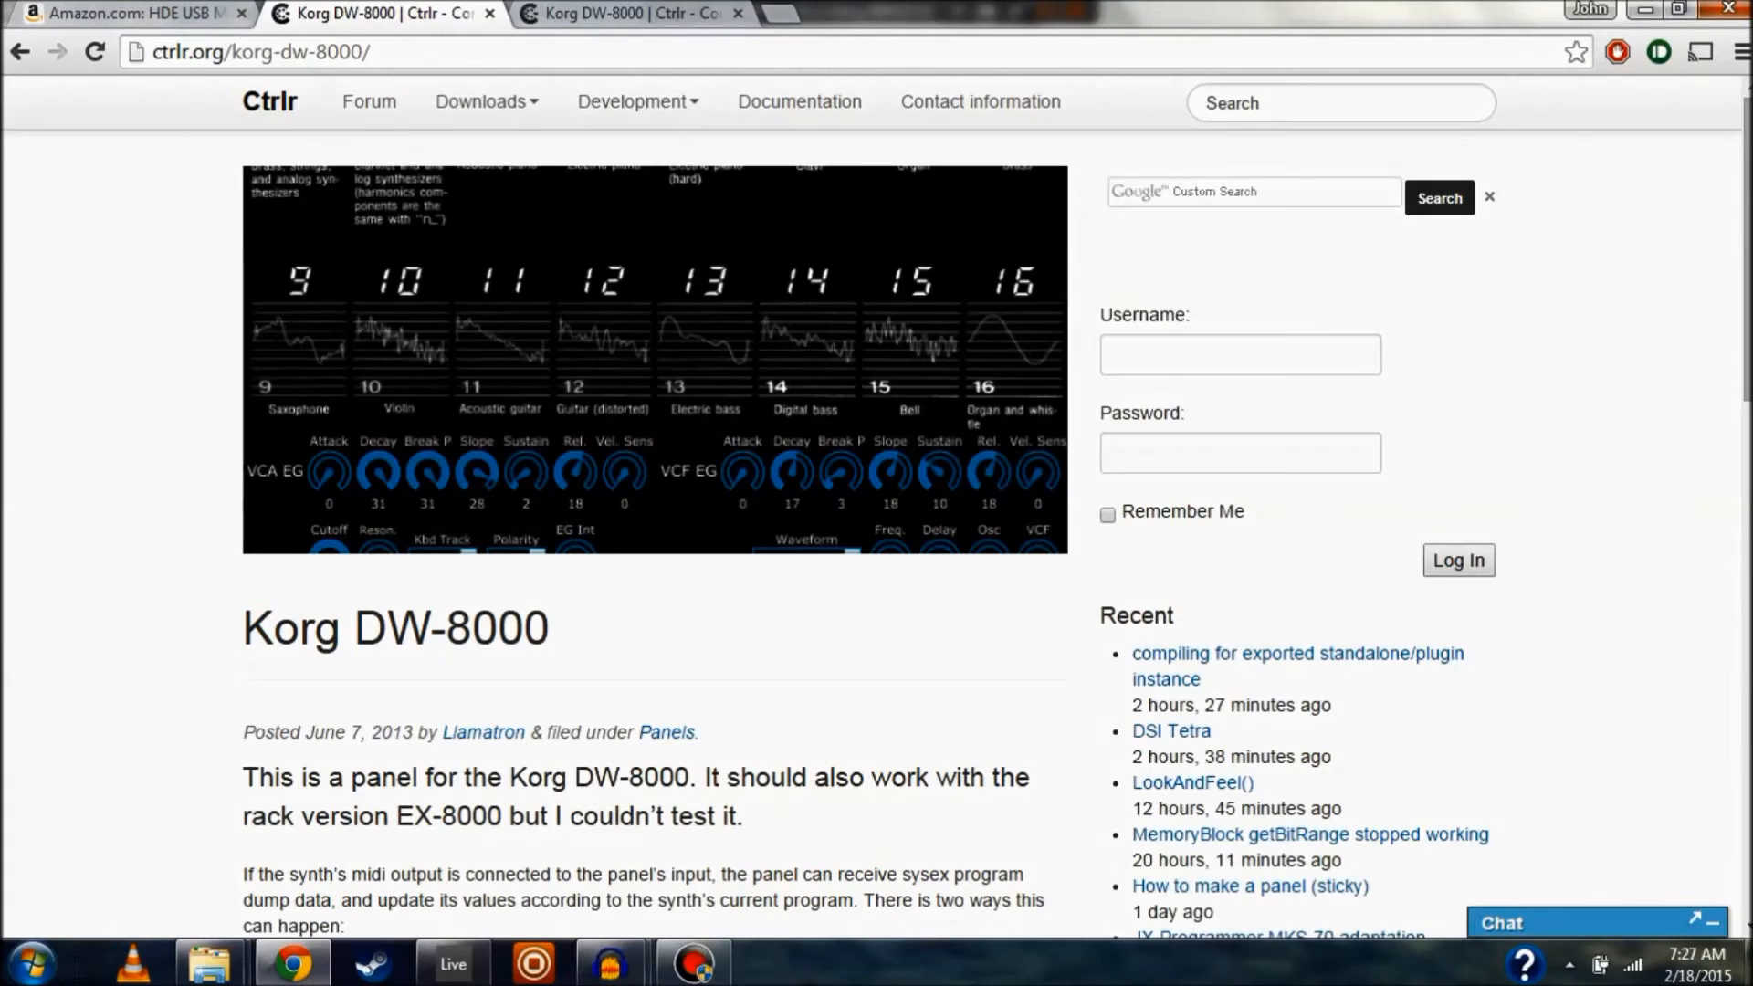
click(271, 102)
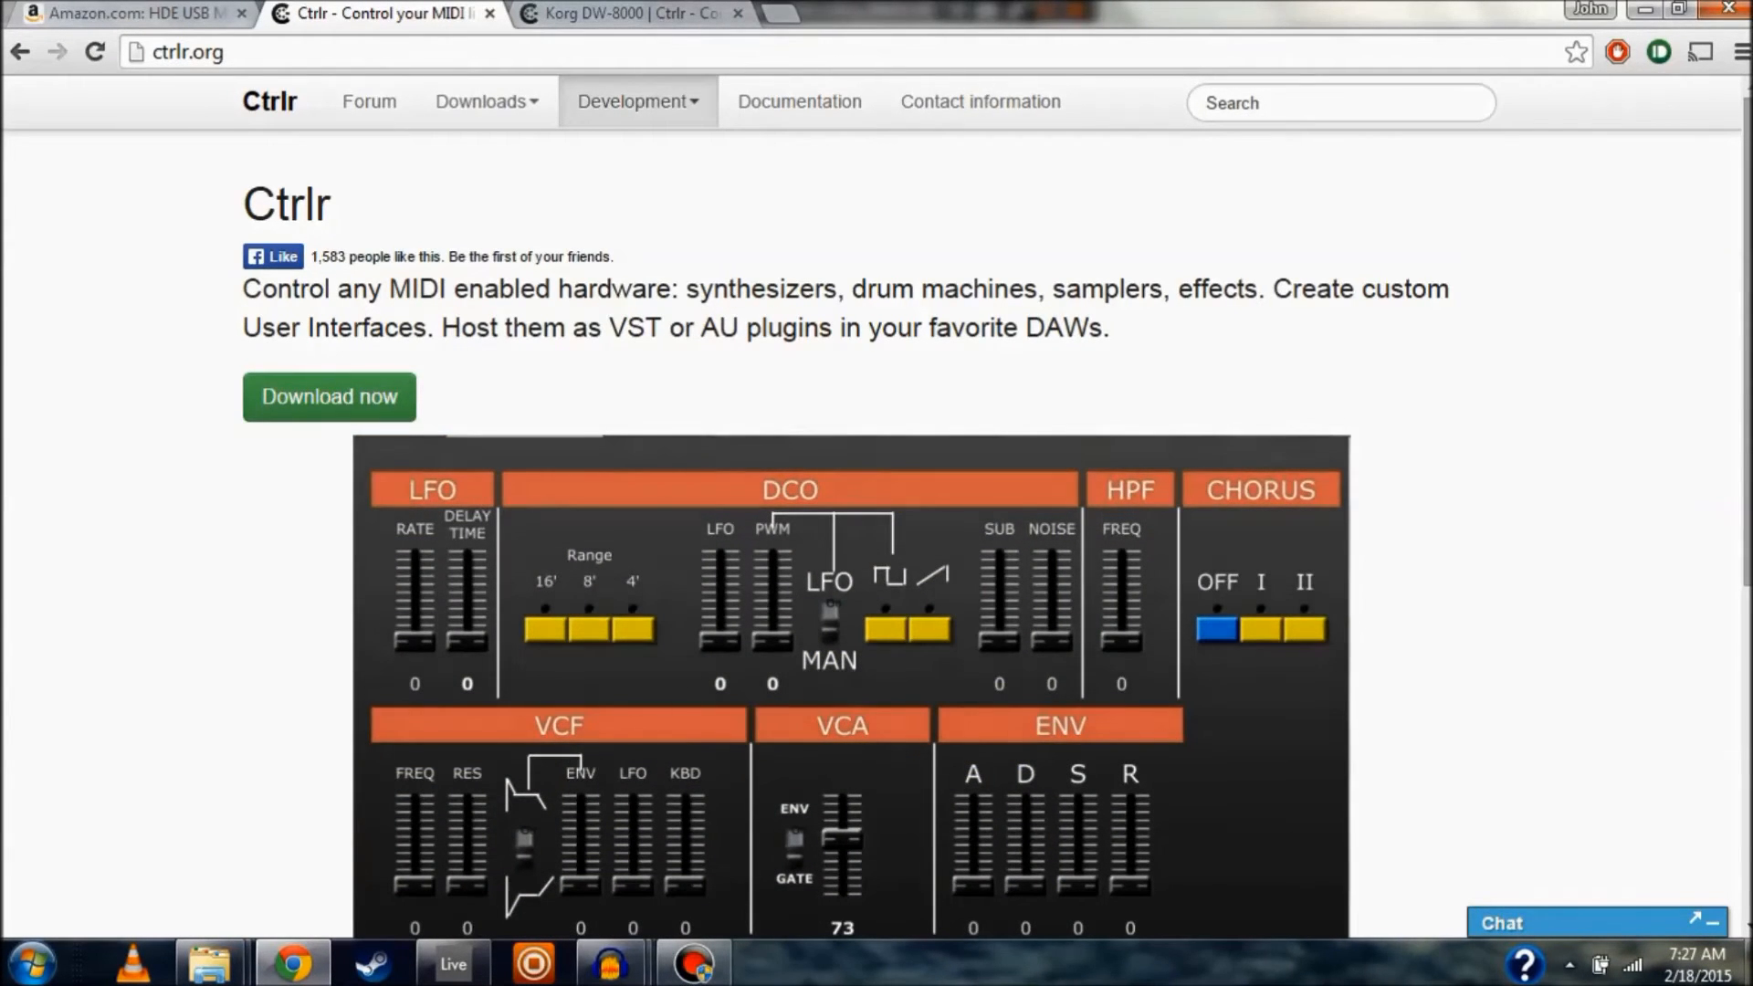
scroll(876, 530, down, 4)
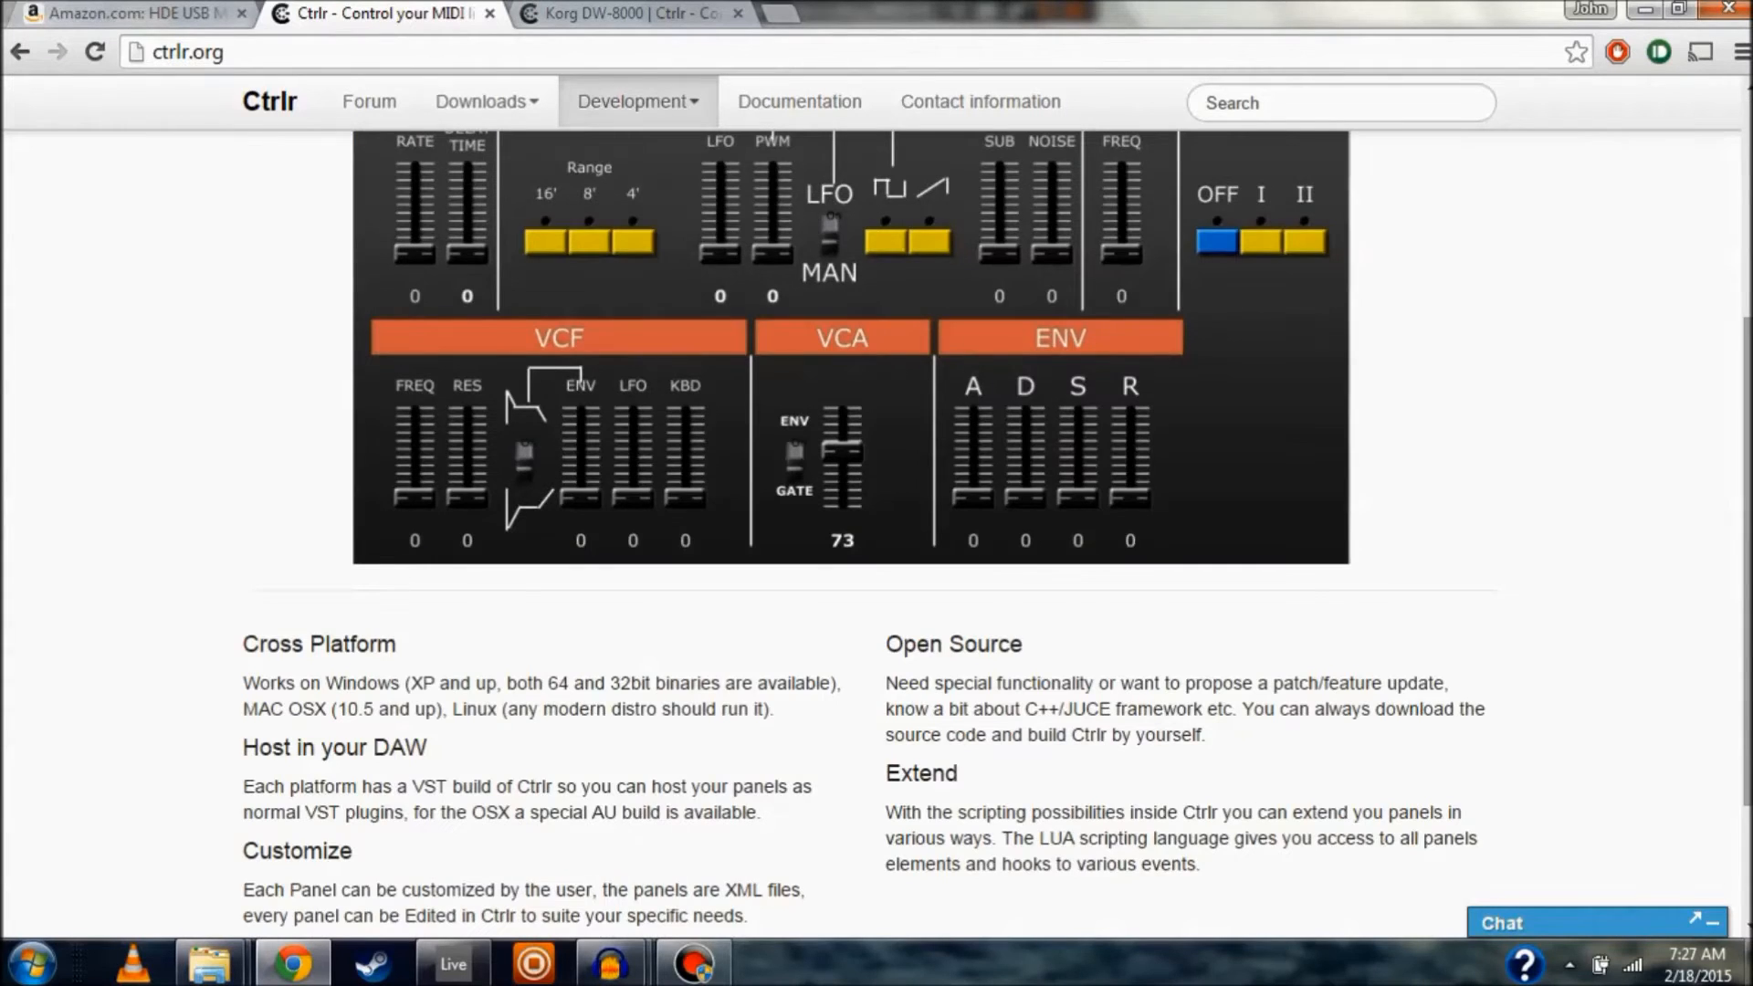
scroll(877, 529, down, 2)
scroll(876, 530, up, 6)
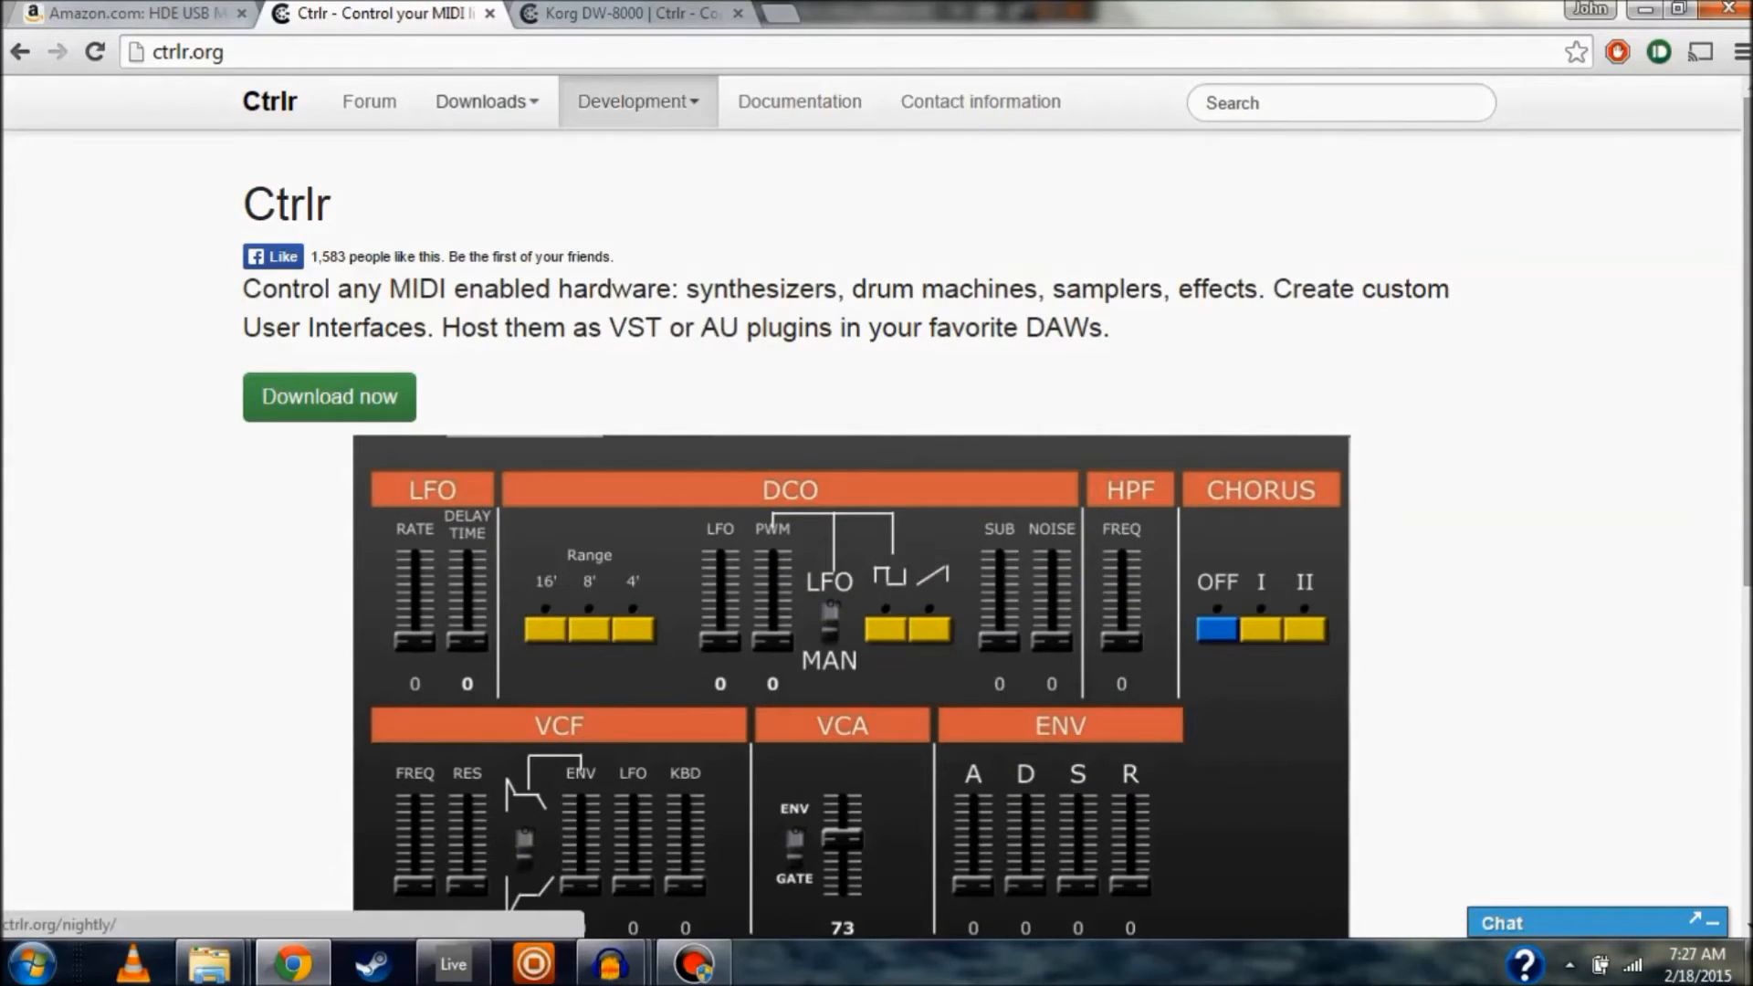
click(486, 103)
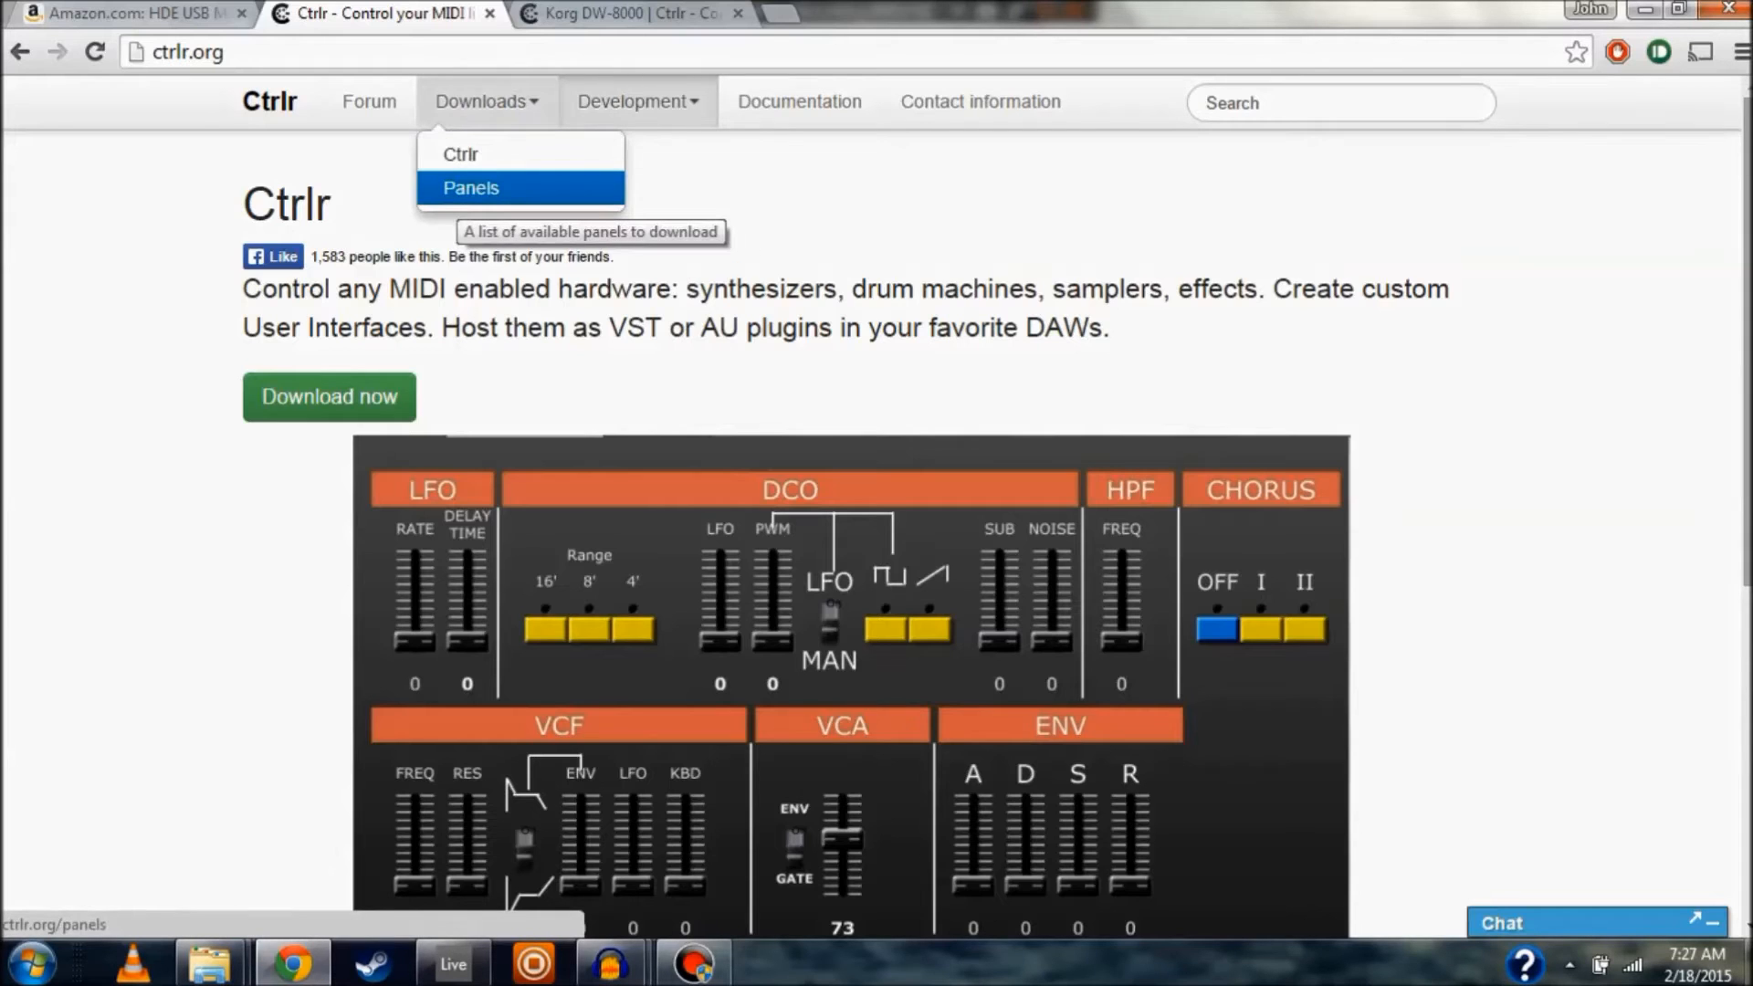
Go to the Ctrlr Panels list and scroll down to the Korg DW-8000 entry
click(475, 188)
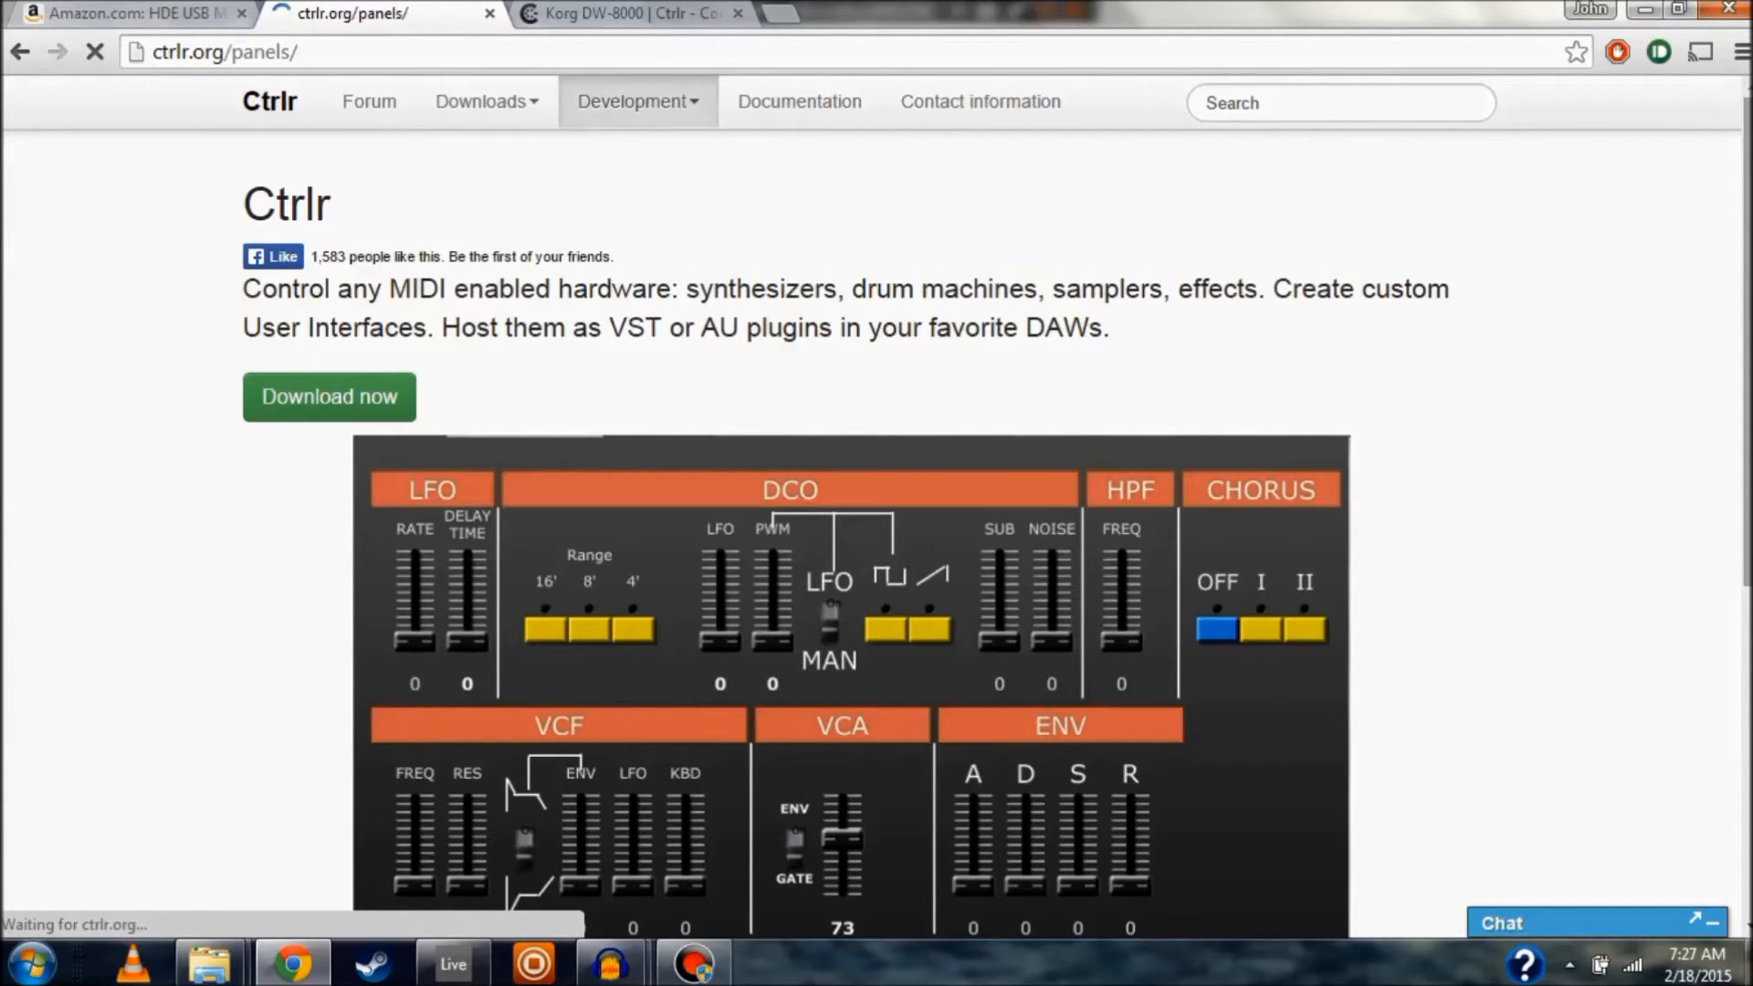
scroll(867, 529, down, 3)
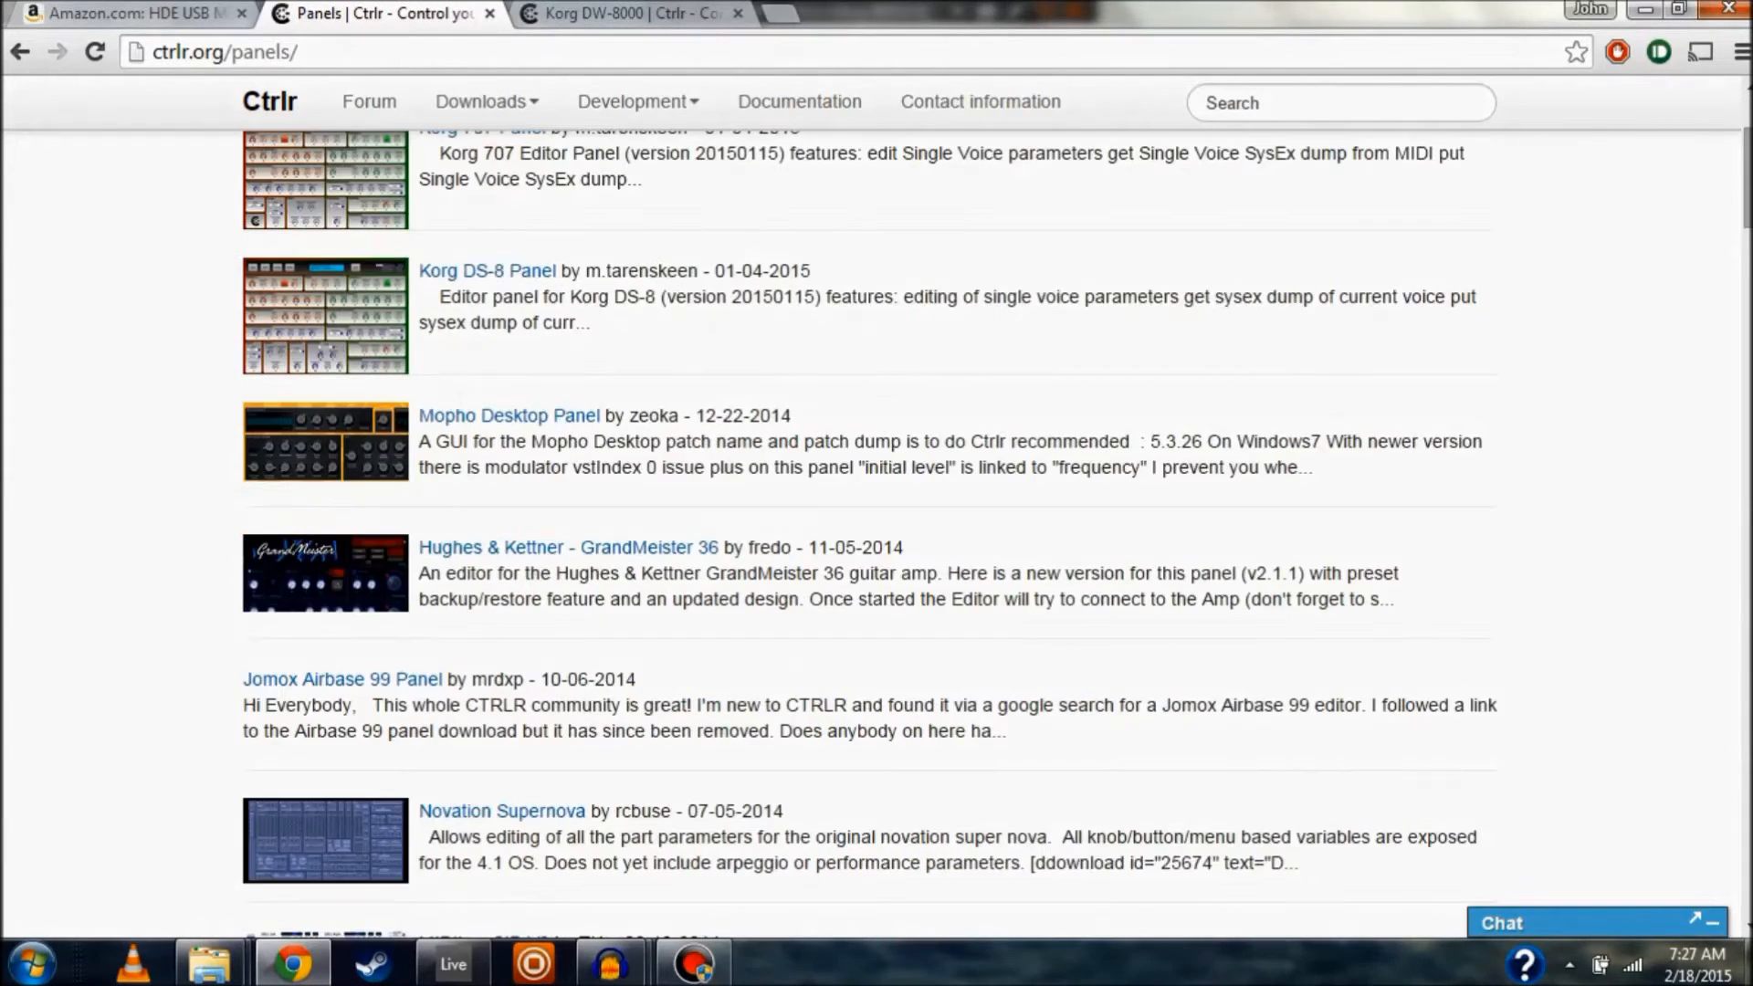
scroll(868, 530, down, 3)
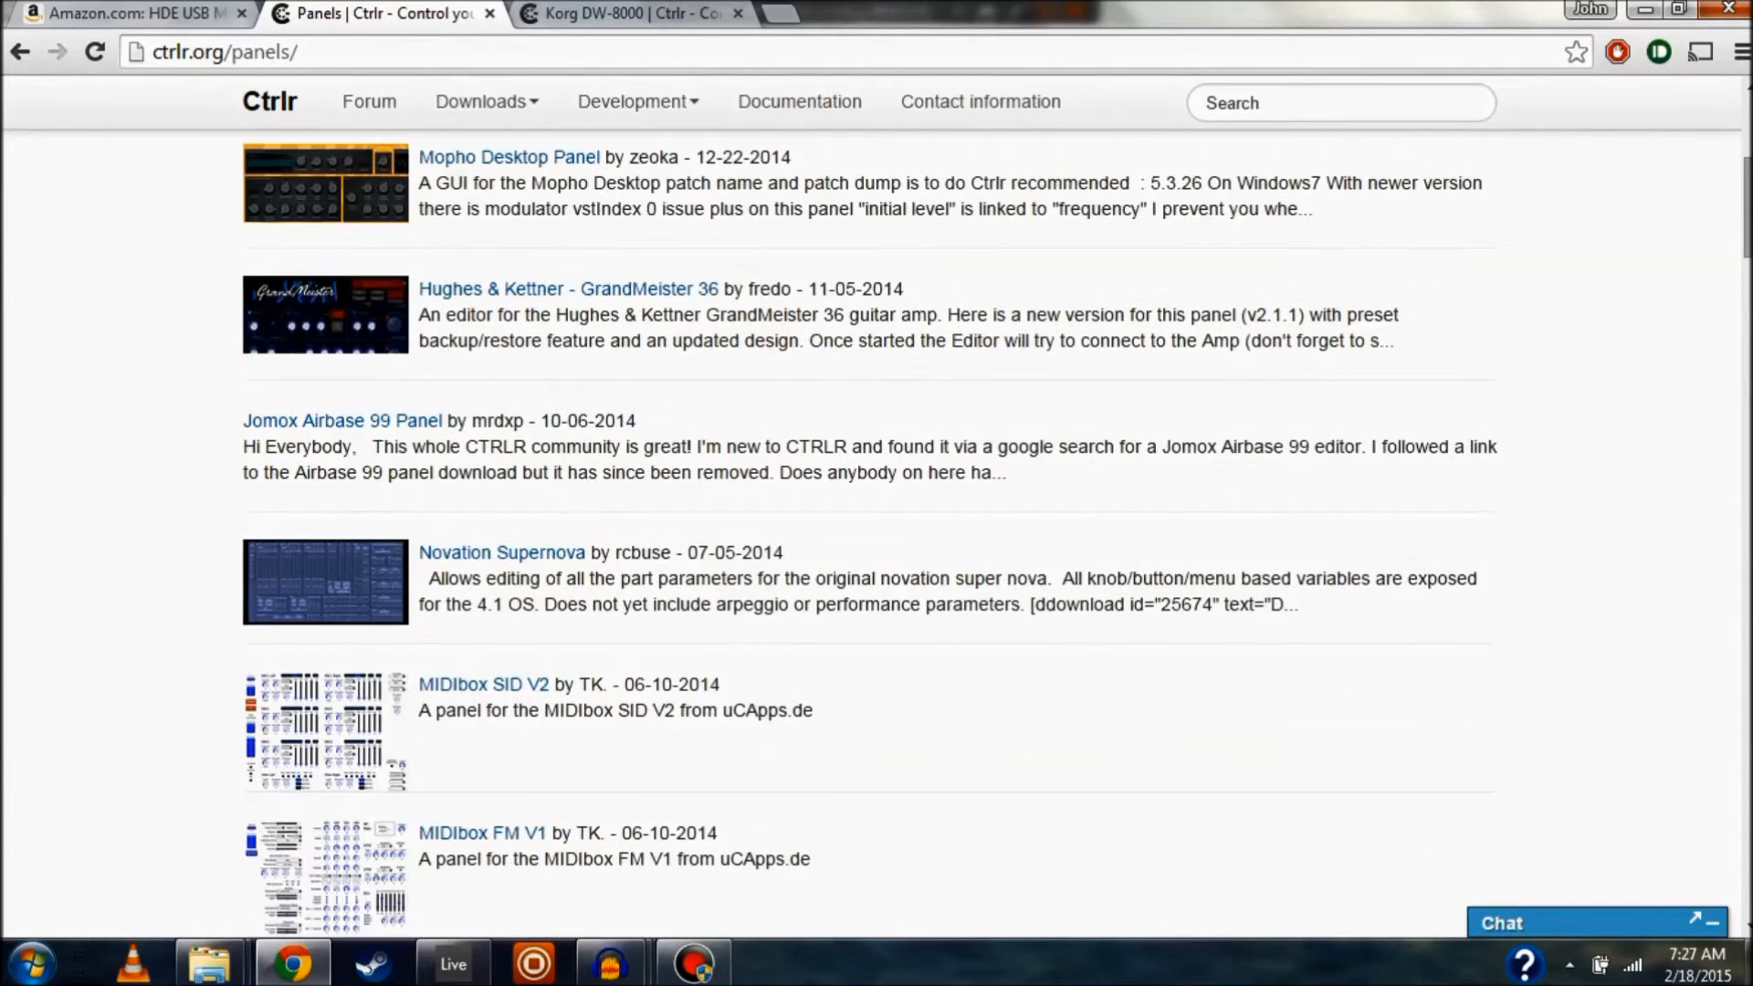
scroll(867, 529, down, 3)
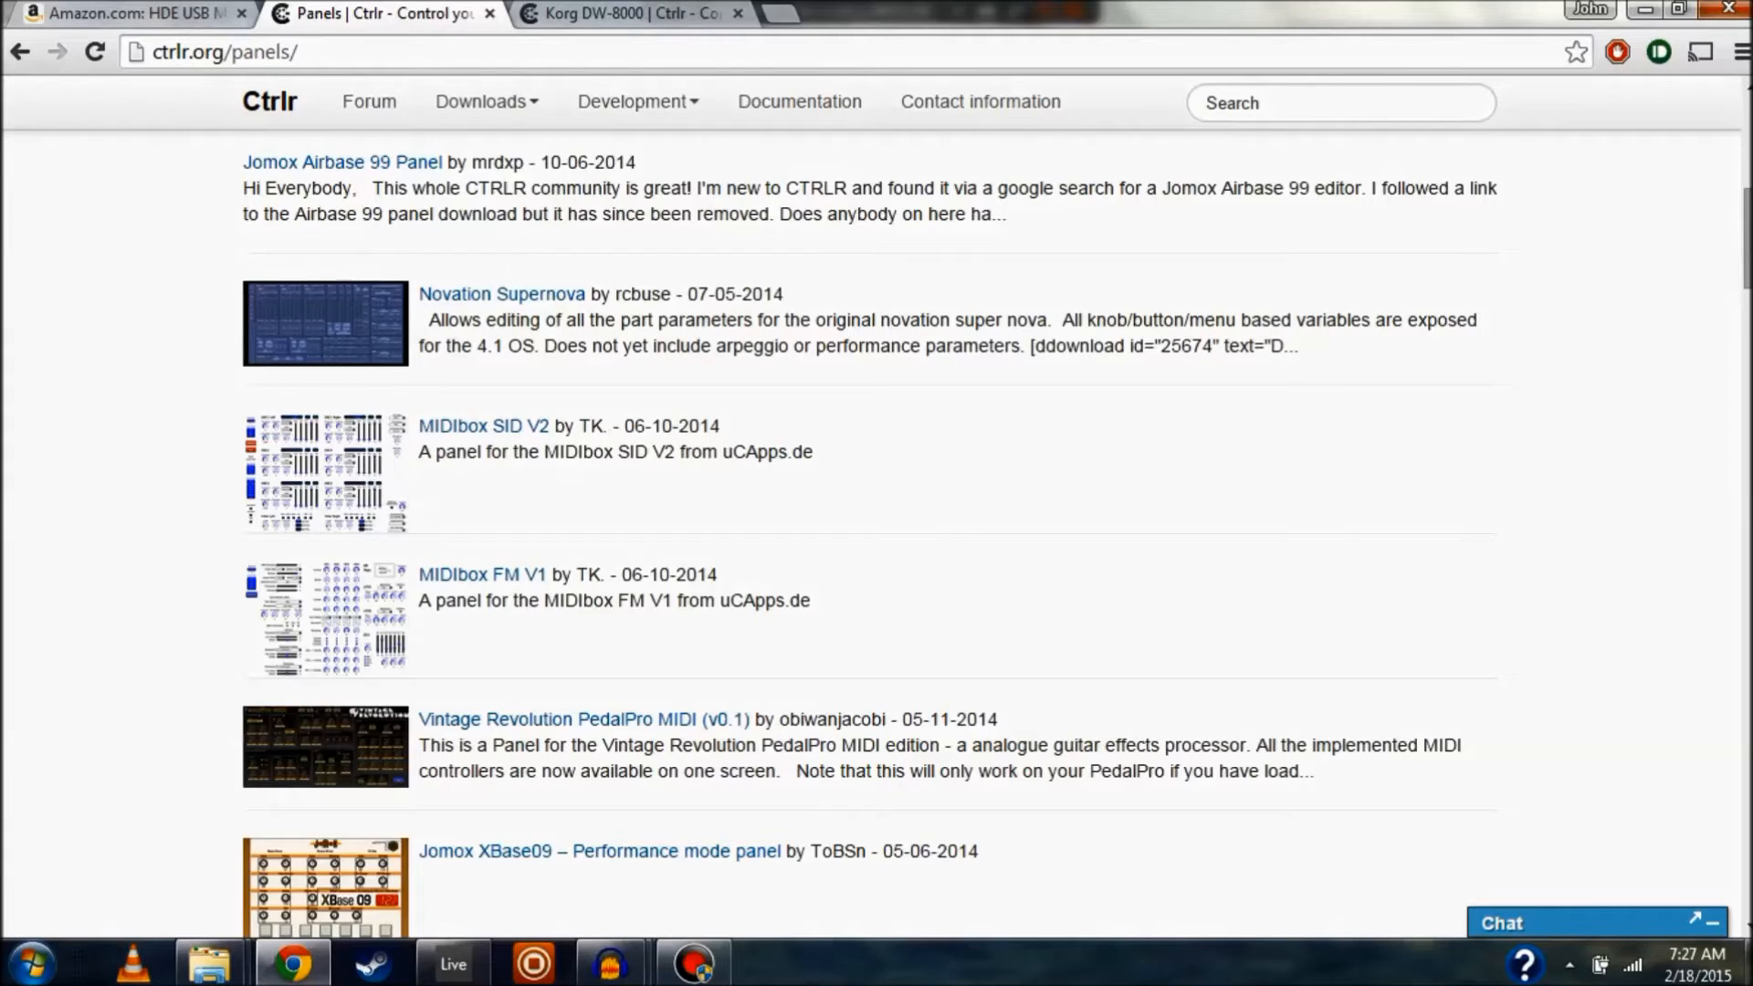
scroll(868, 529, down, 3)
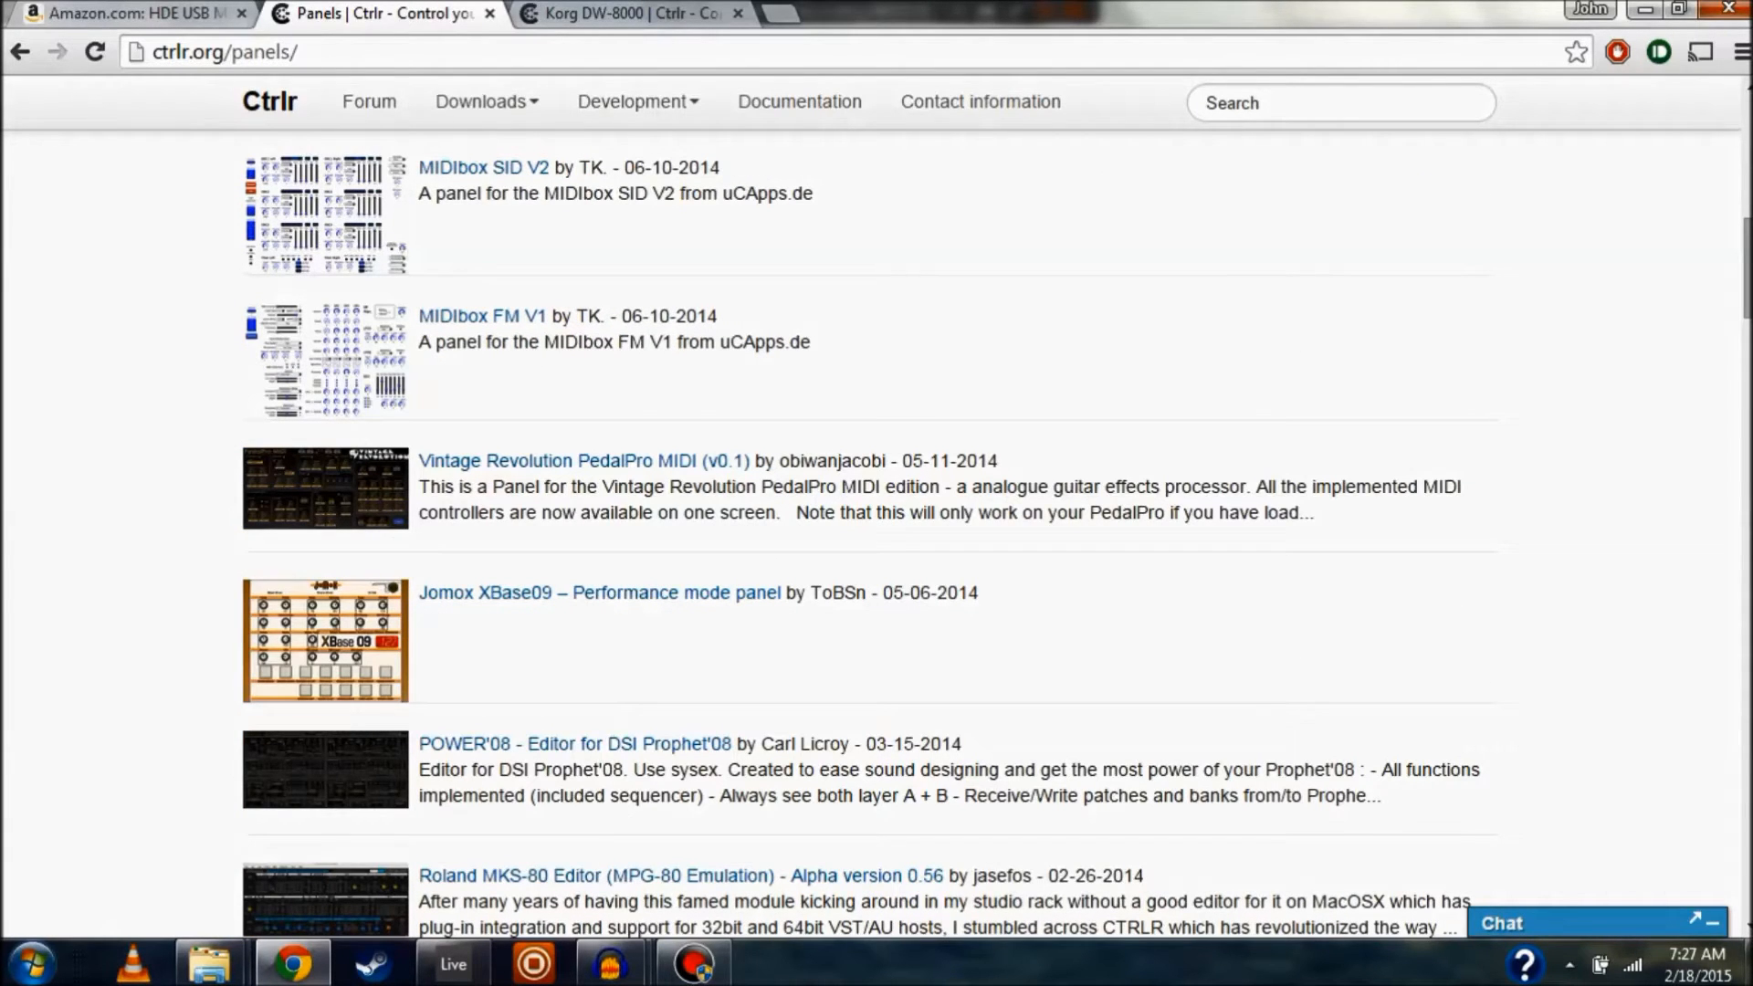
scroll(867, 529, down, 3)
scroll(867, 529, down, 3)
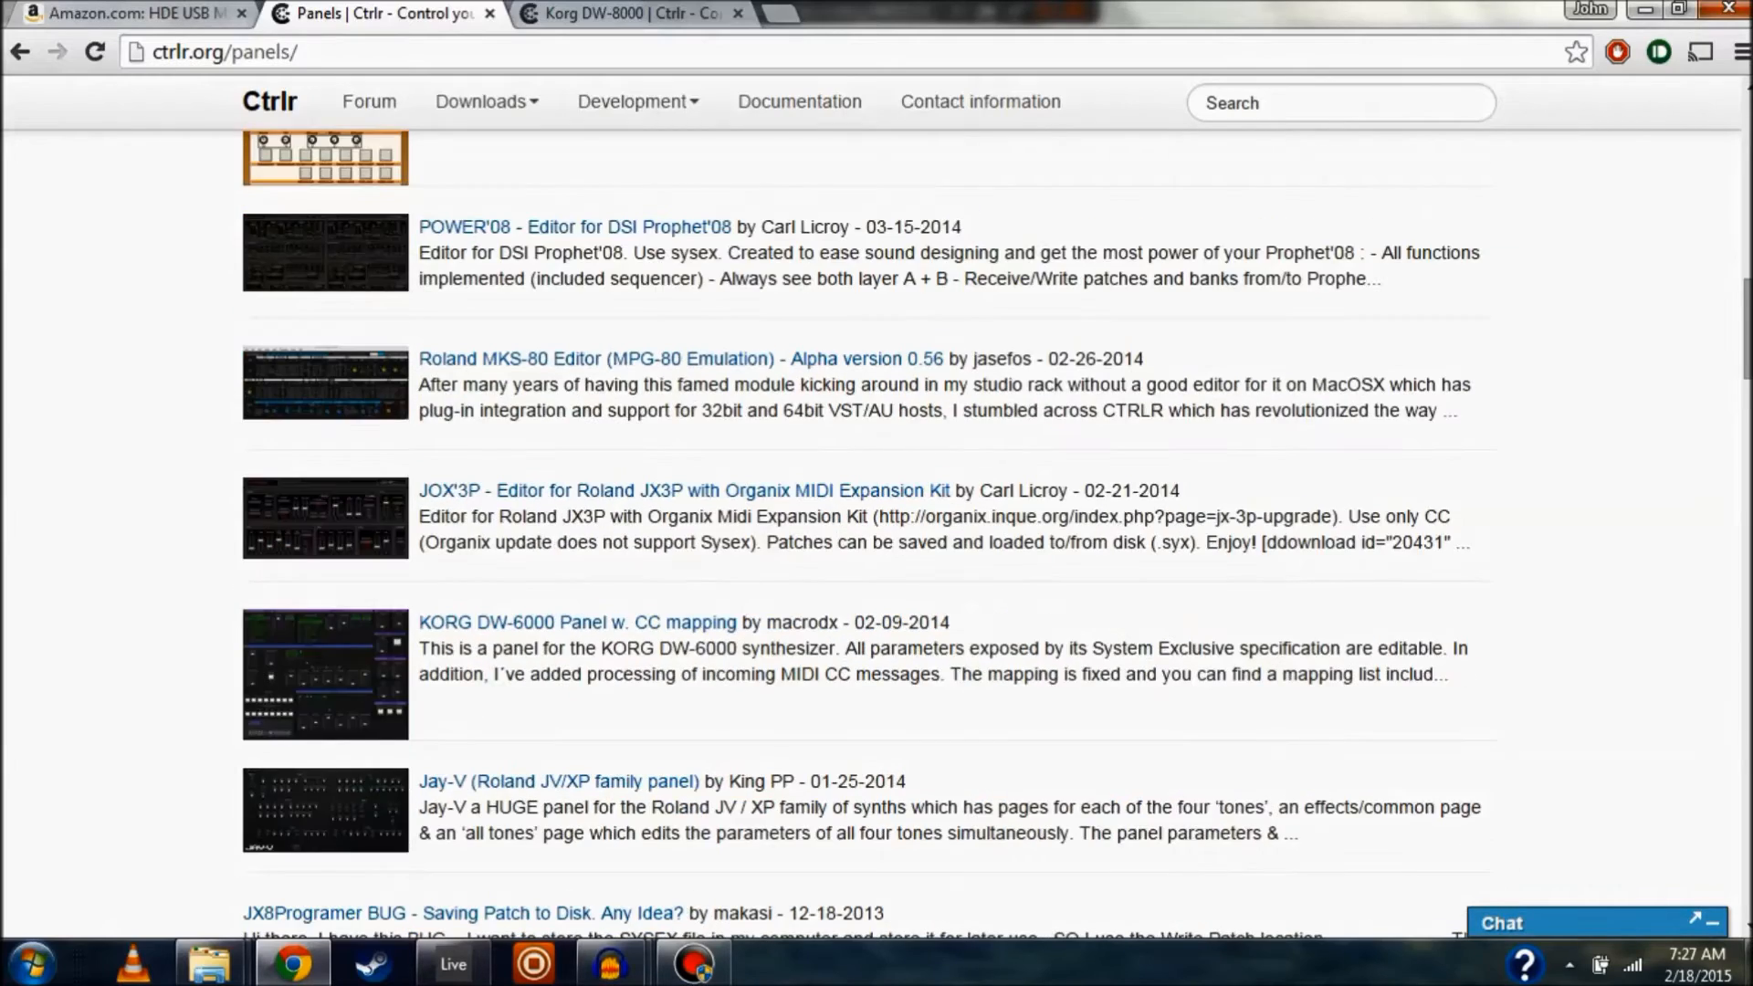
scroll(867, 530, down, 9)
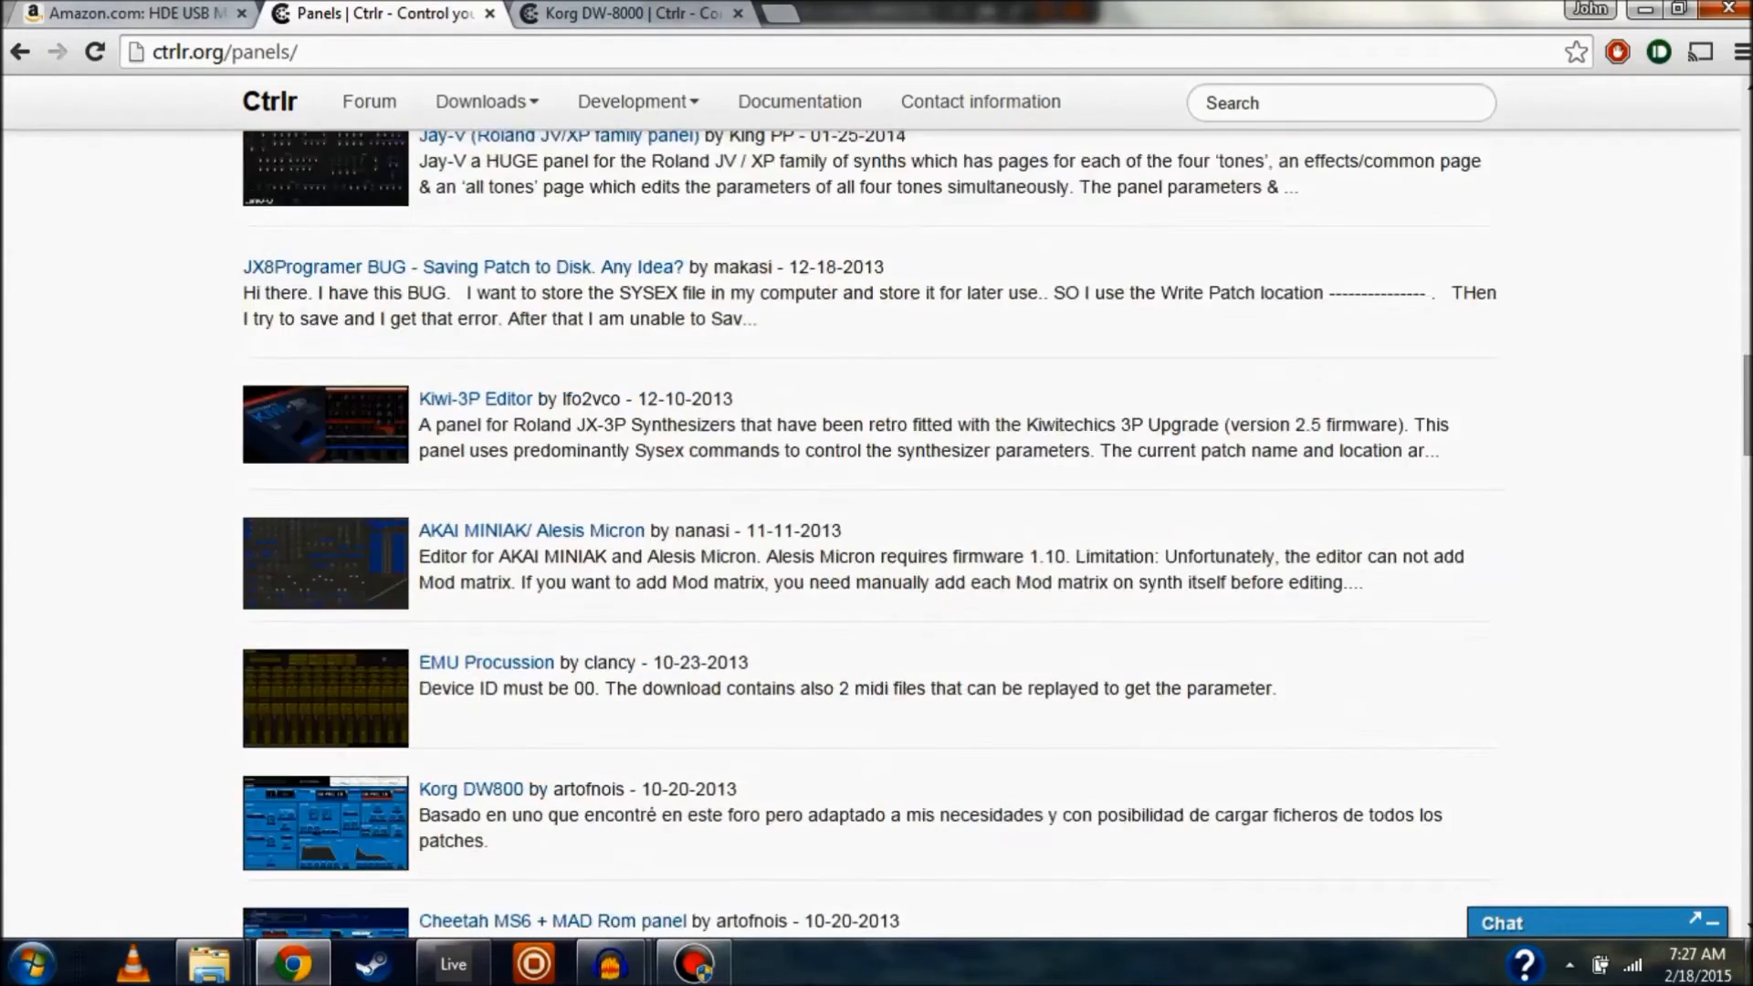
scroll(867, 530, down, 3)
scroll(868, 530, down, 3)
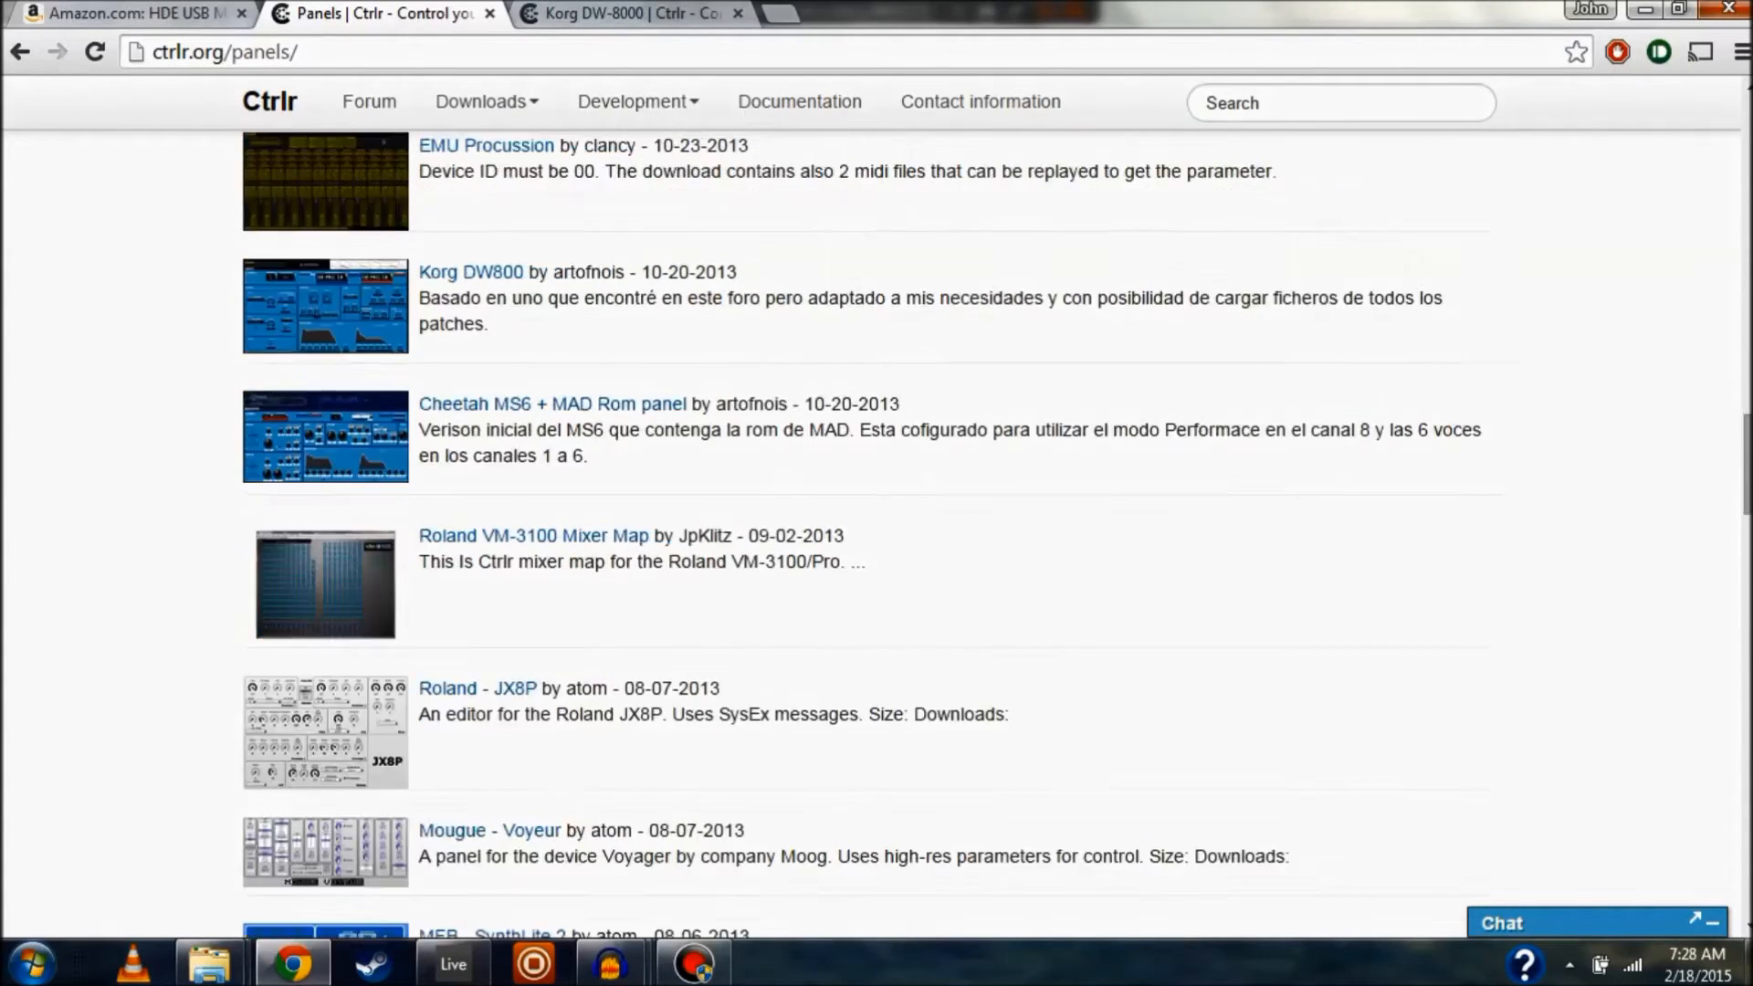
scroll(868, 529, down, 3)
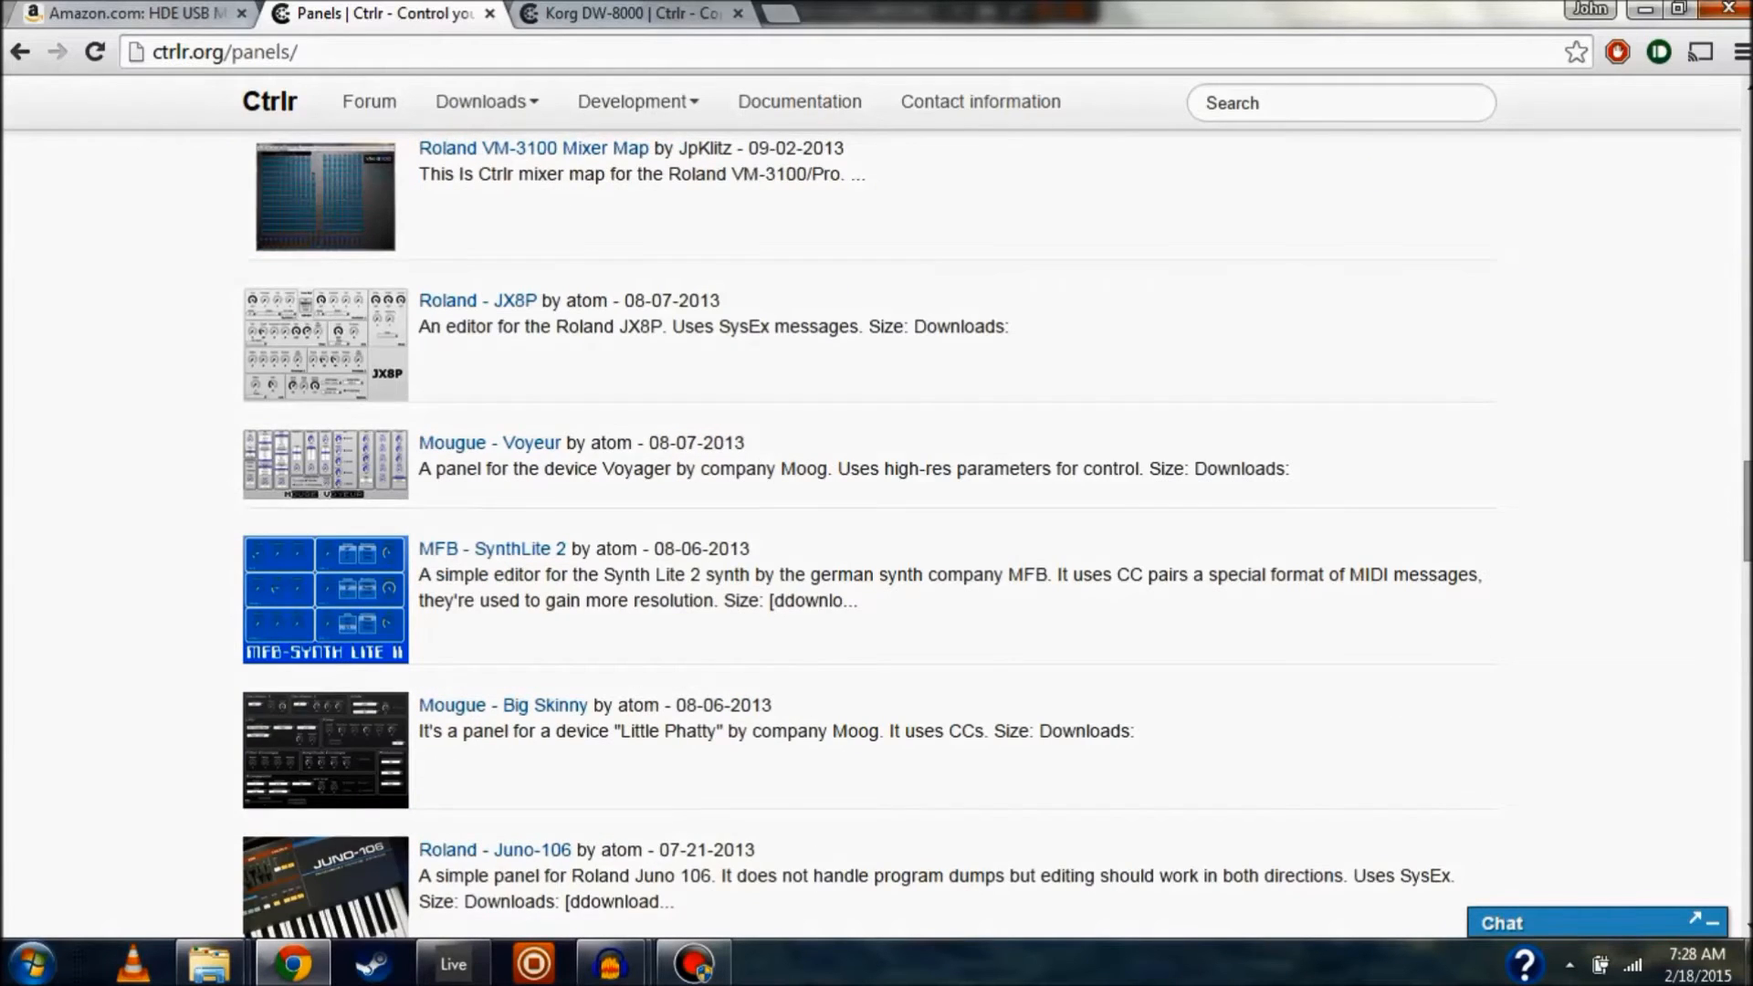
scroll(867, 530, down, 3)
scroll(868, 529, down, 3)
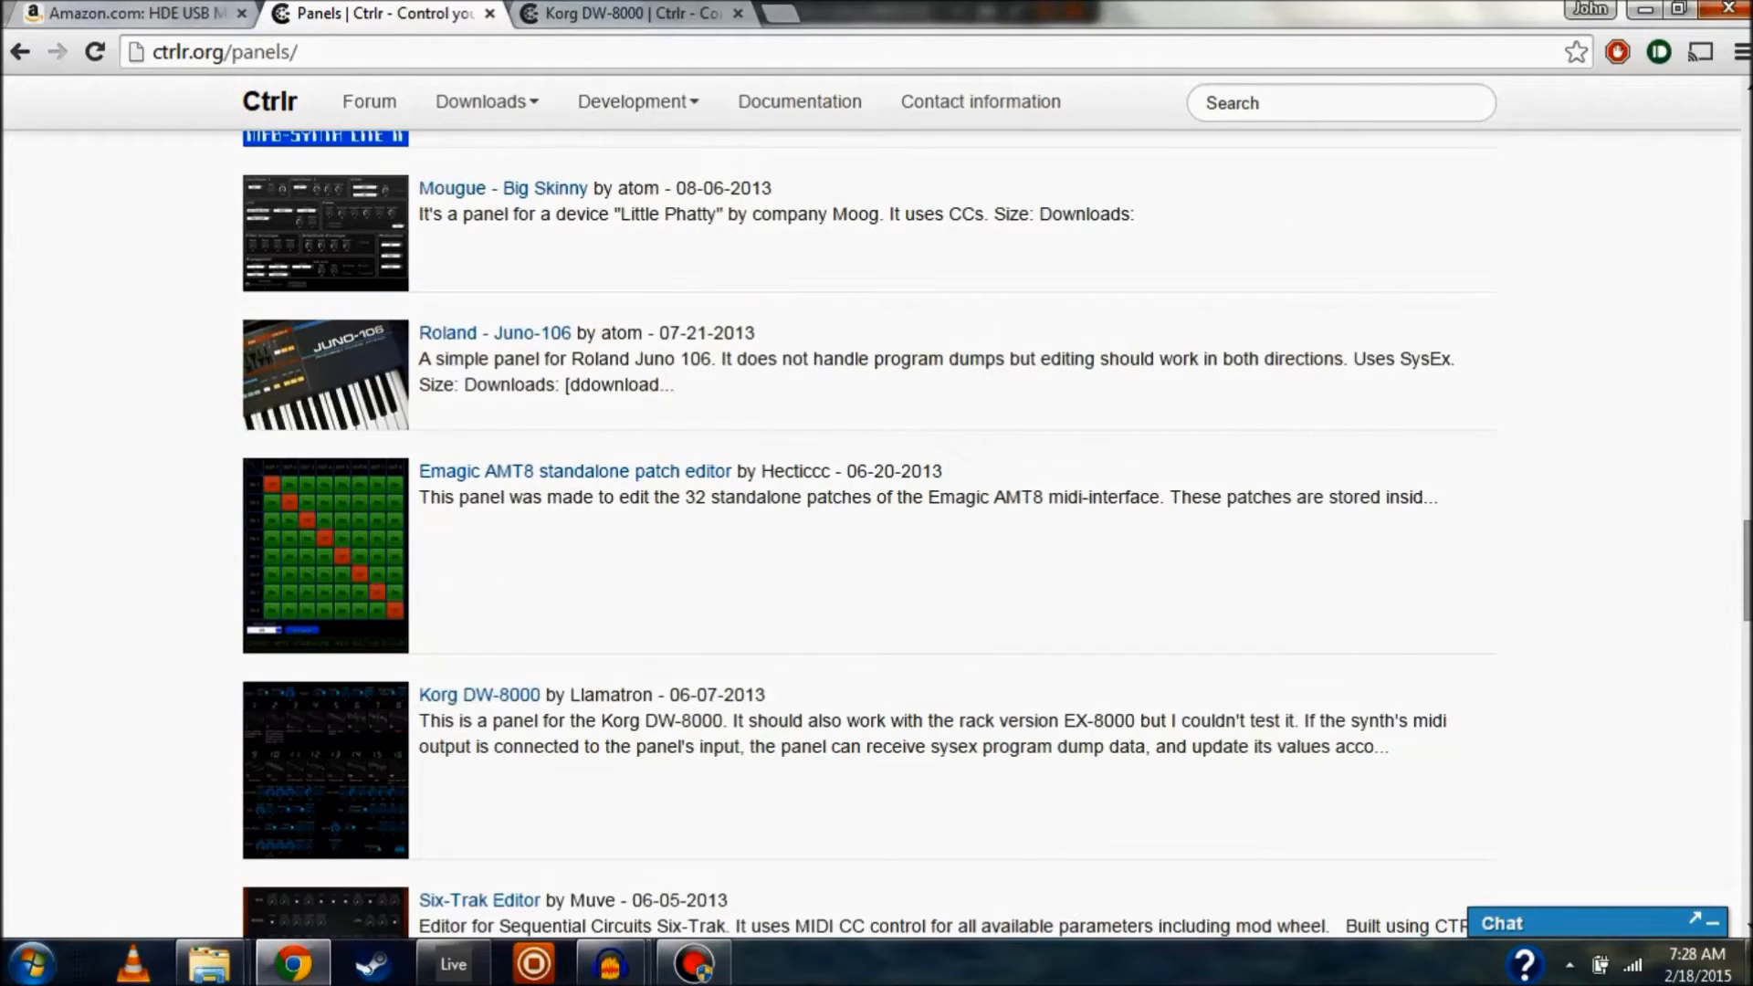
scroll(479, 436, down, 3)
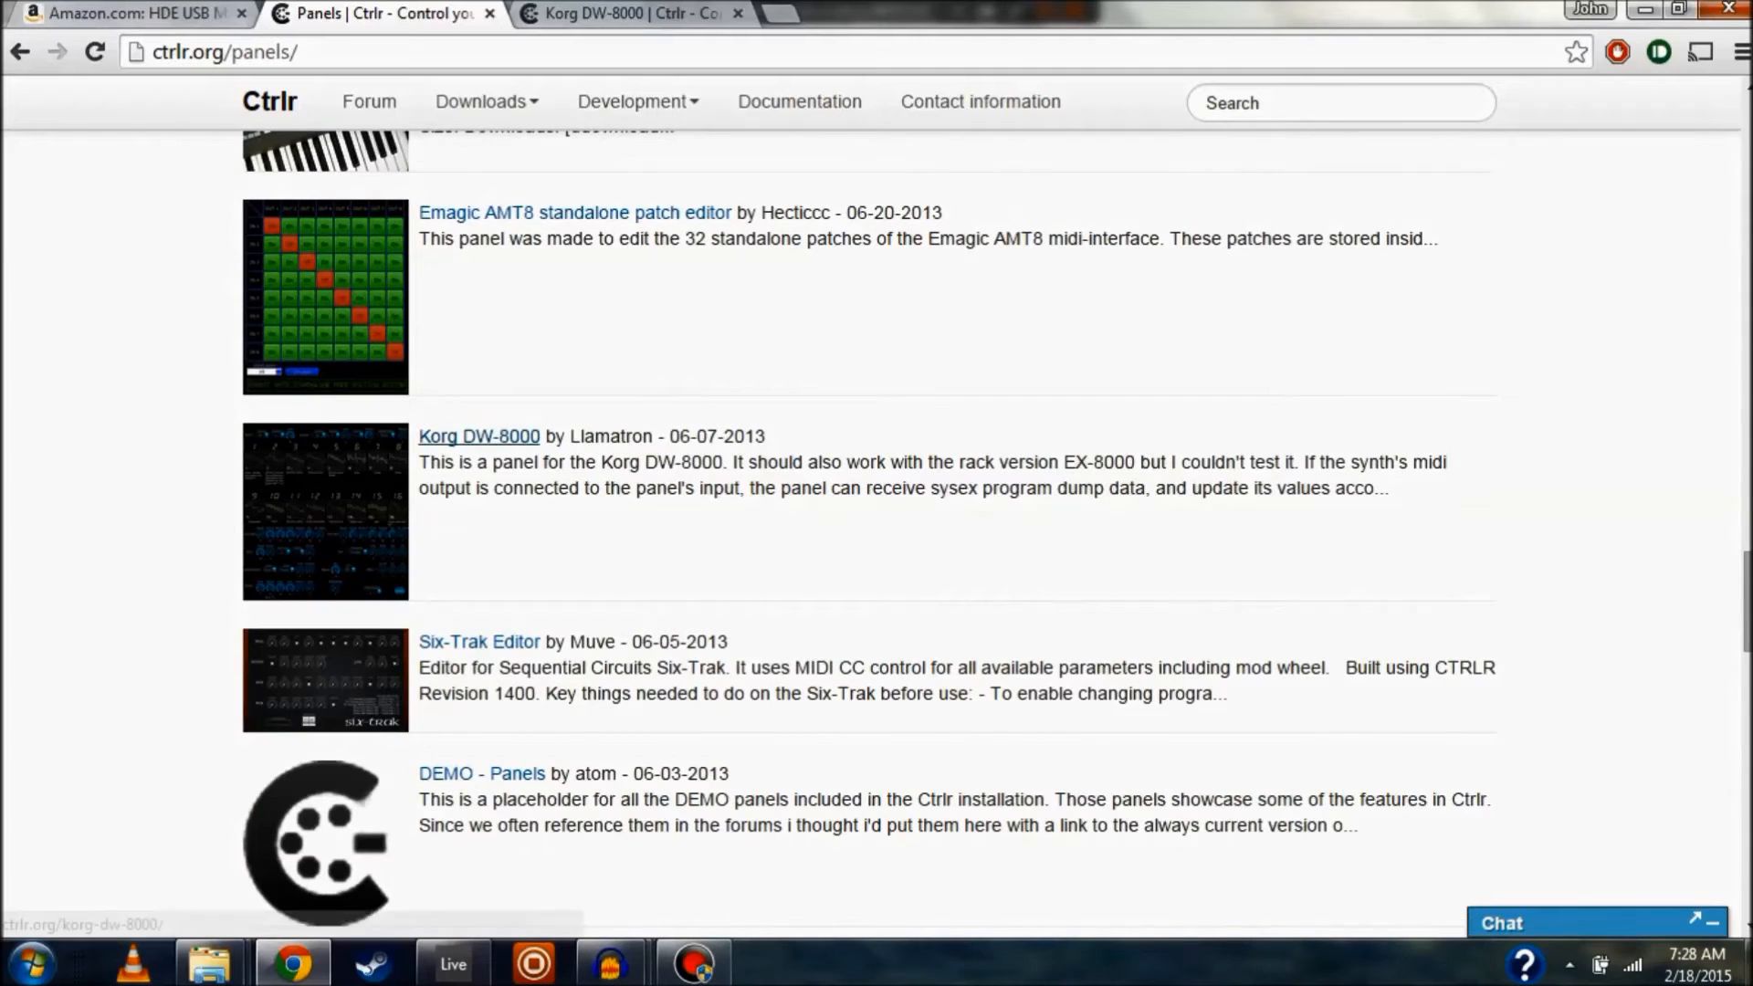
Open the Korg DW-8000 panel page and check its Download button
click(480, 436)
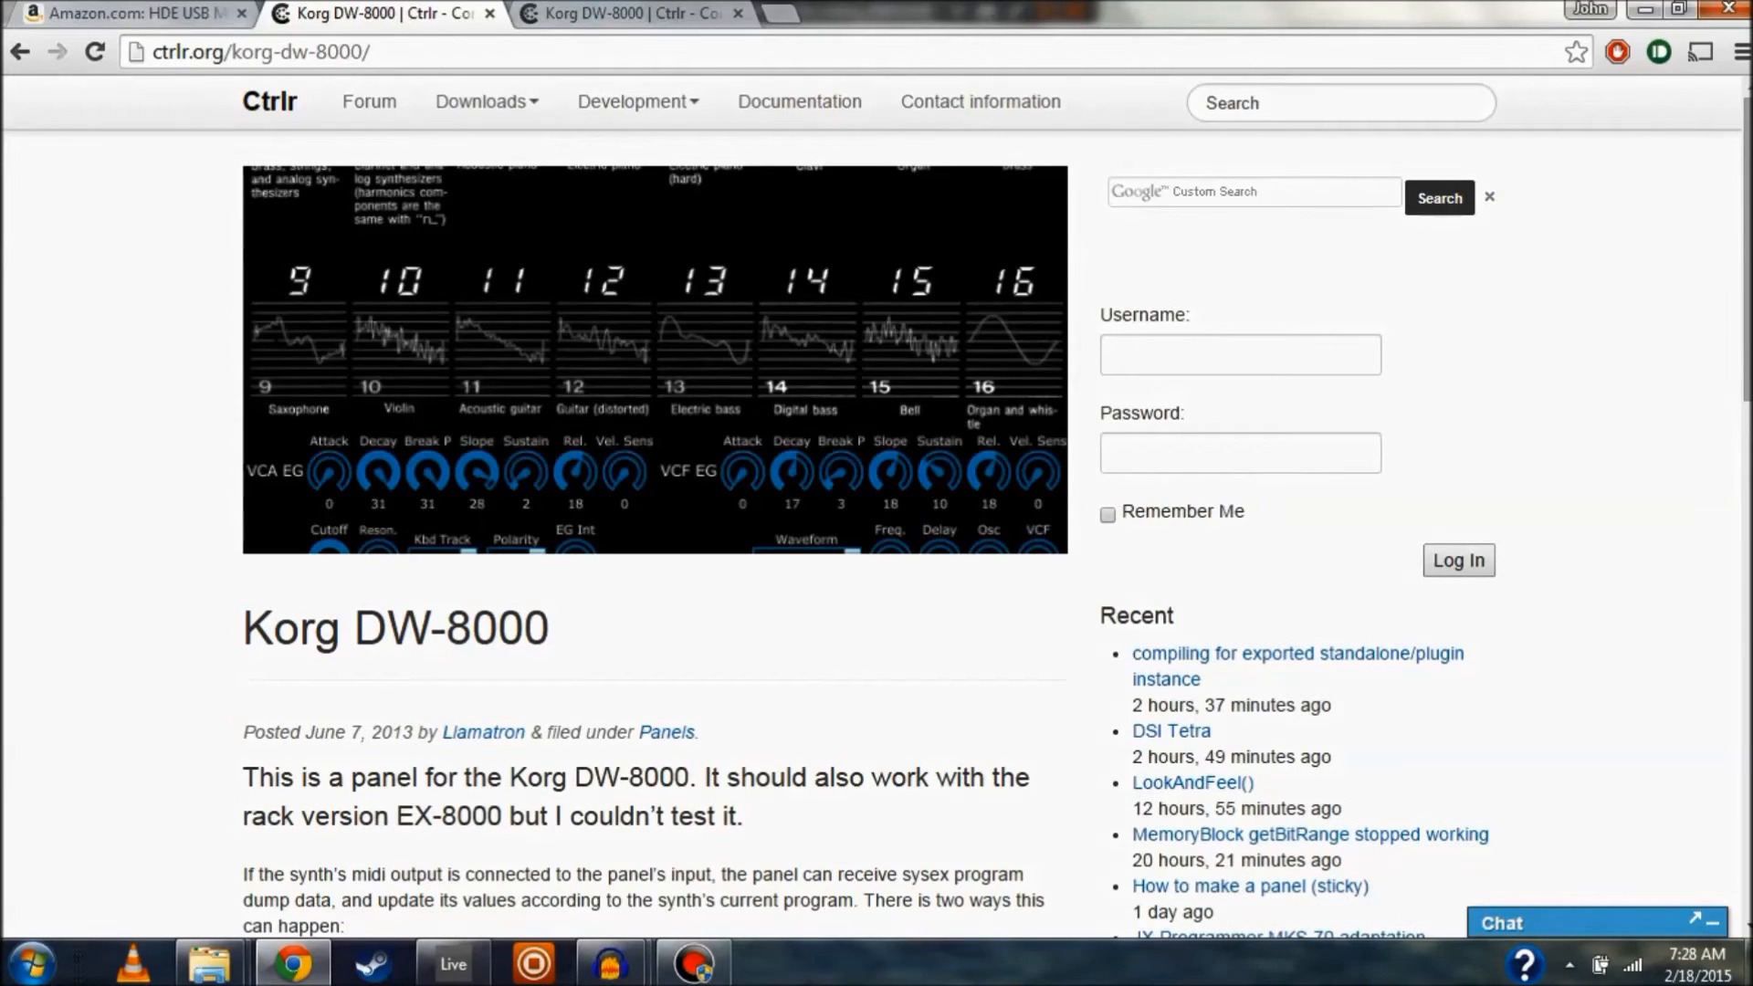
scroll(654, 529, down, 3)
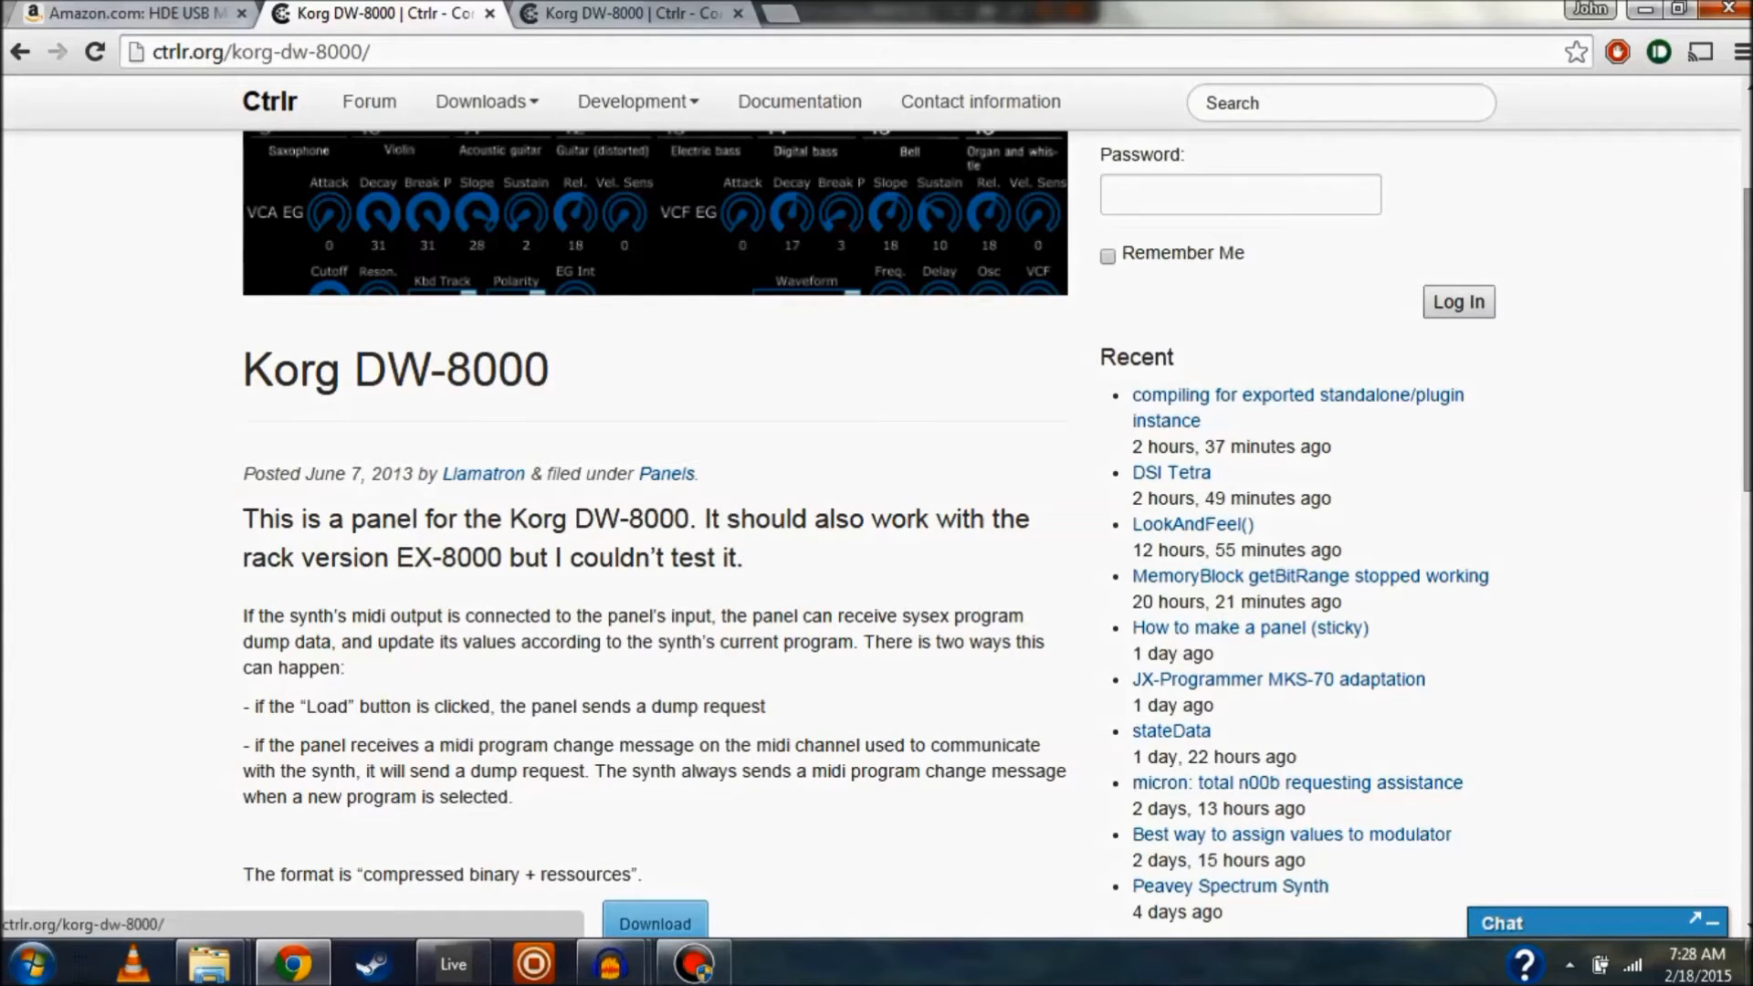
scroll(655, 530, up, 3)
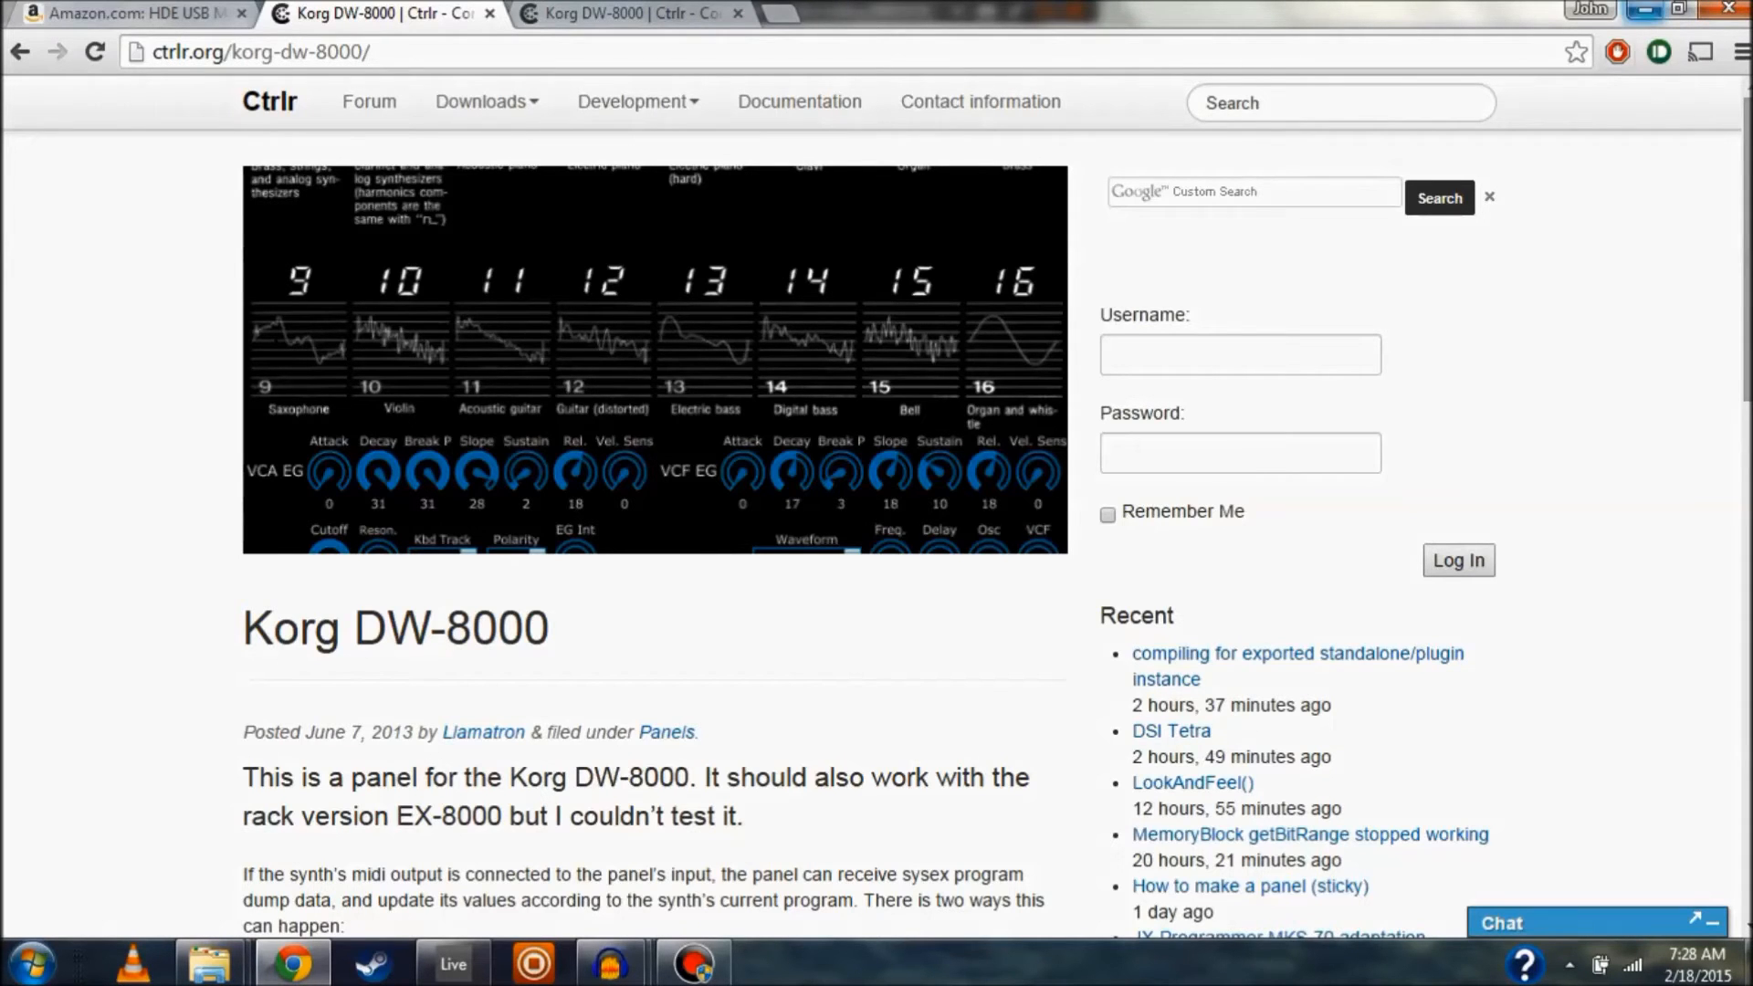
Minimize Chrome and Live, then load the Korg DW-8000 panel in standalone Ctrlr
click(1643, 9)
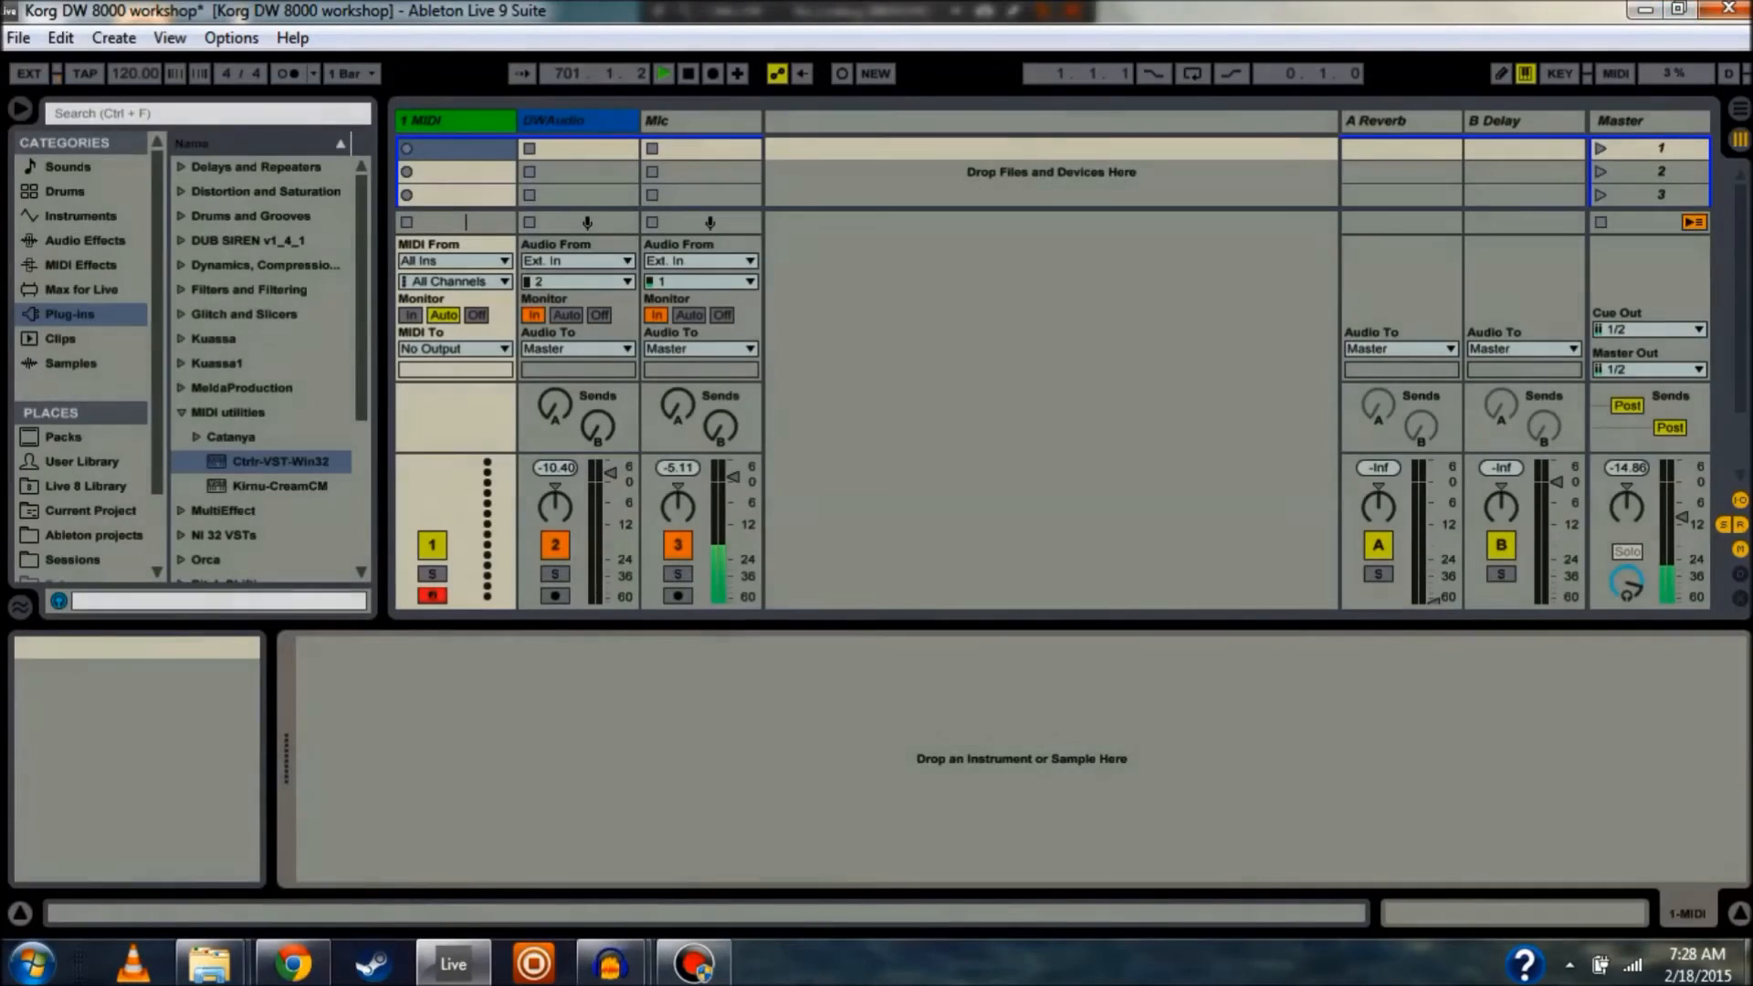
click(1645, 9)
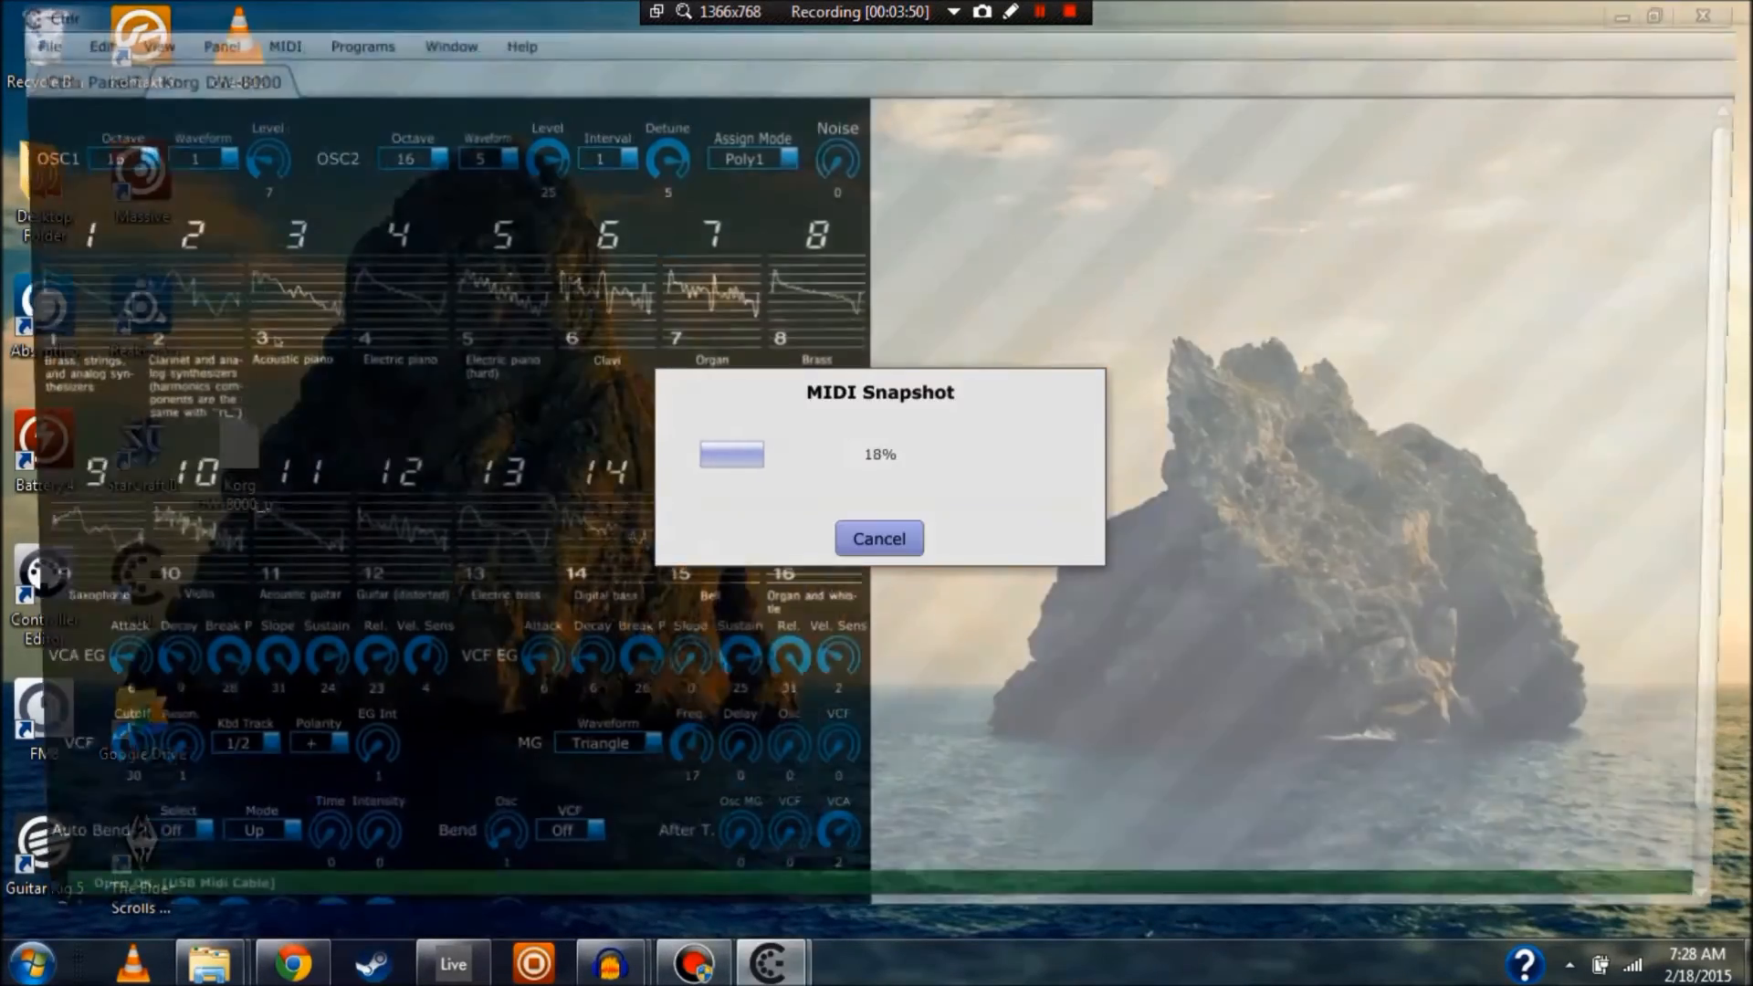
scroll(435, 493, down, 2)
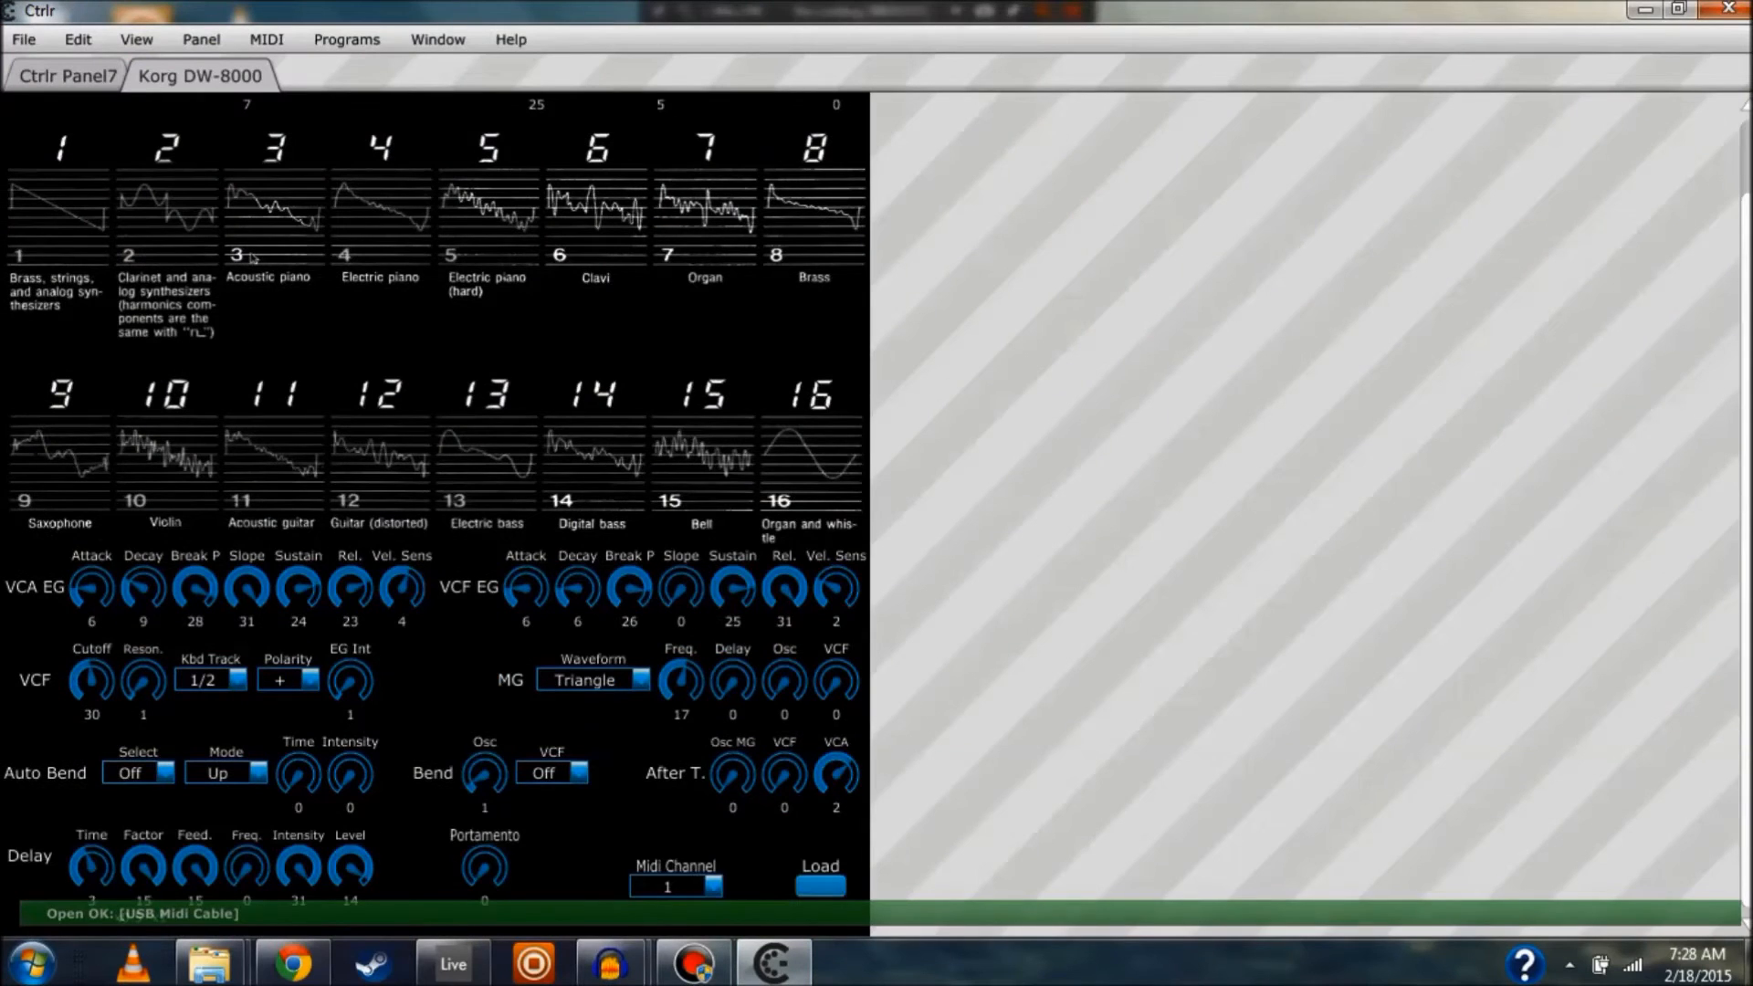
scroll(254, 259, up, 2)
scroll(253, 259, down, 2)
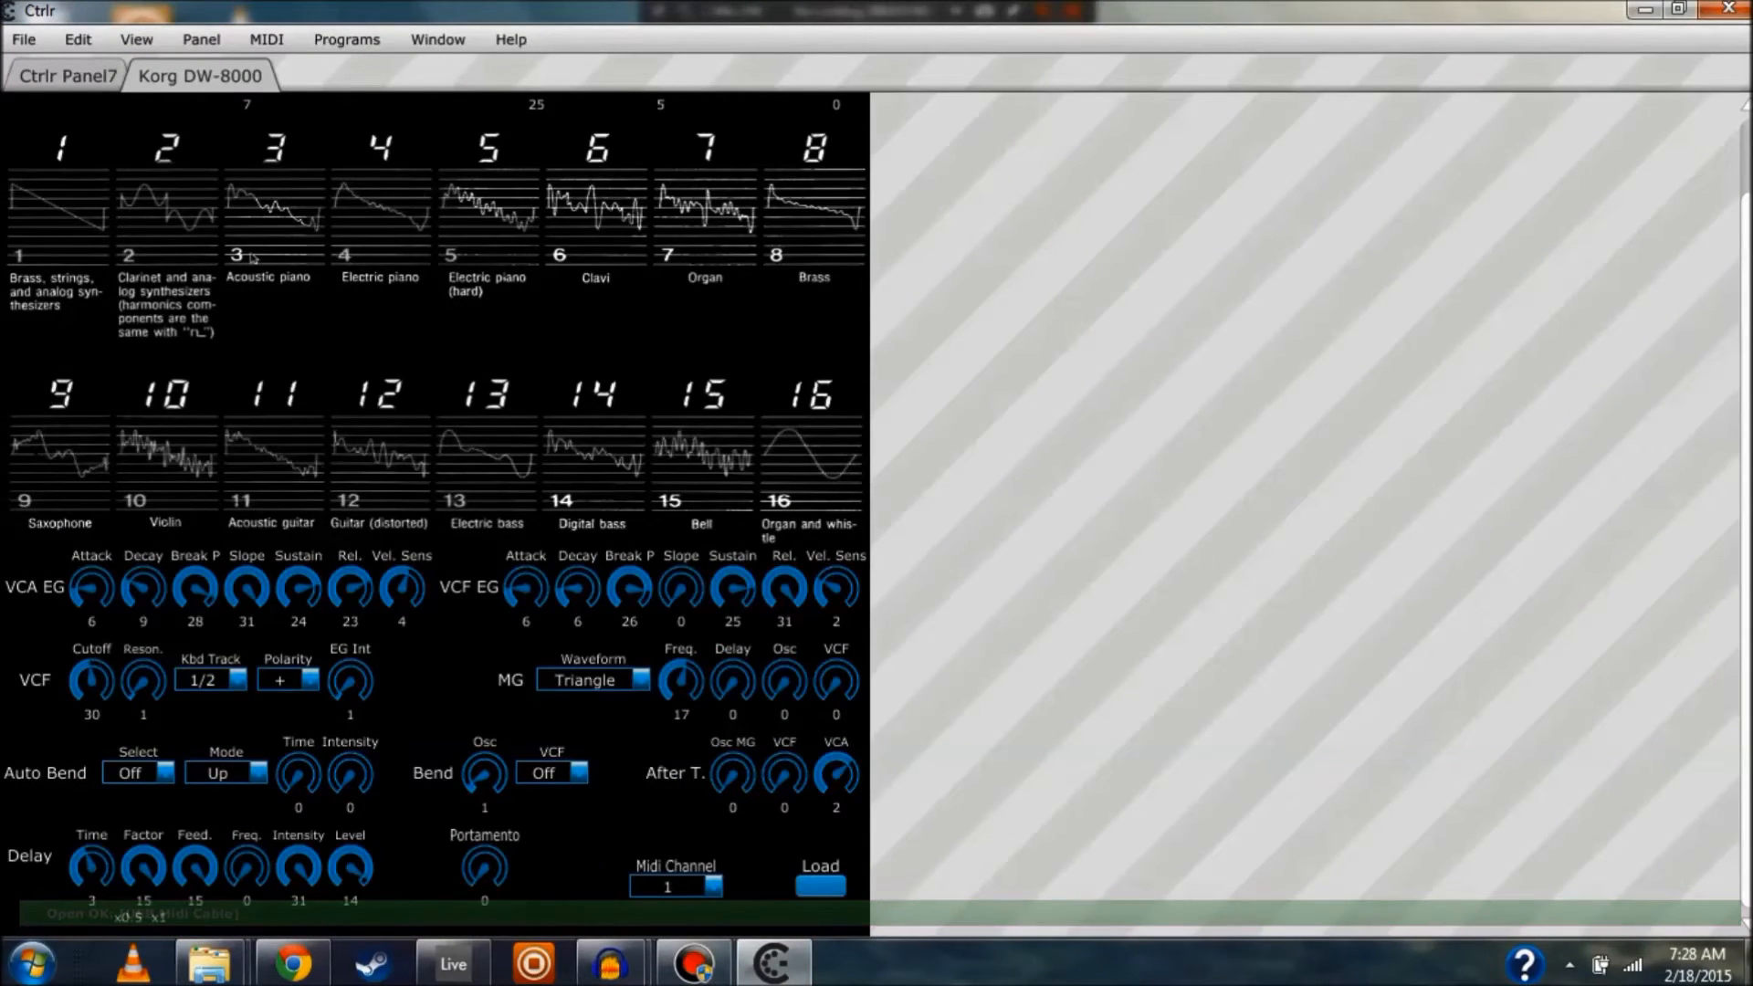
scroll(253, 259, up, 2)
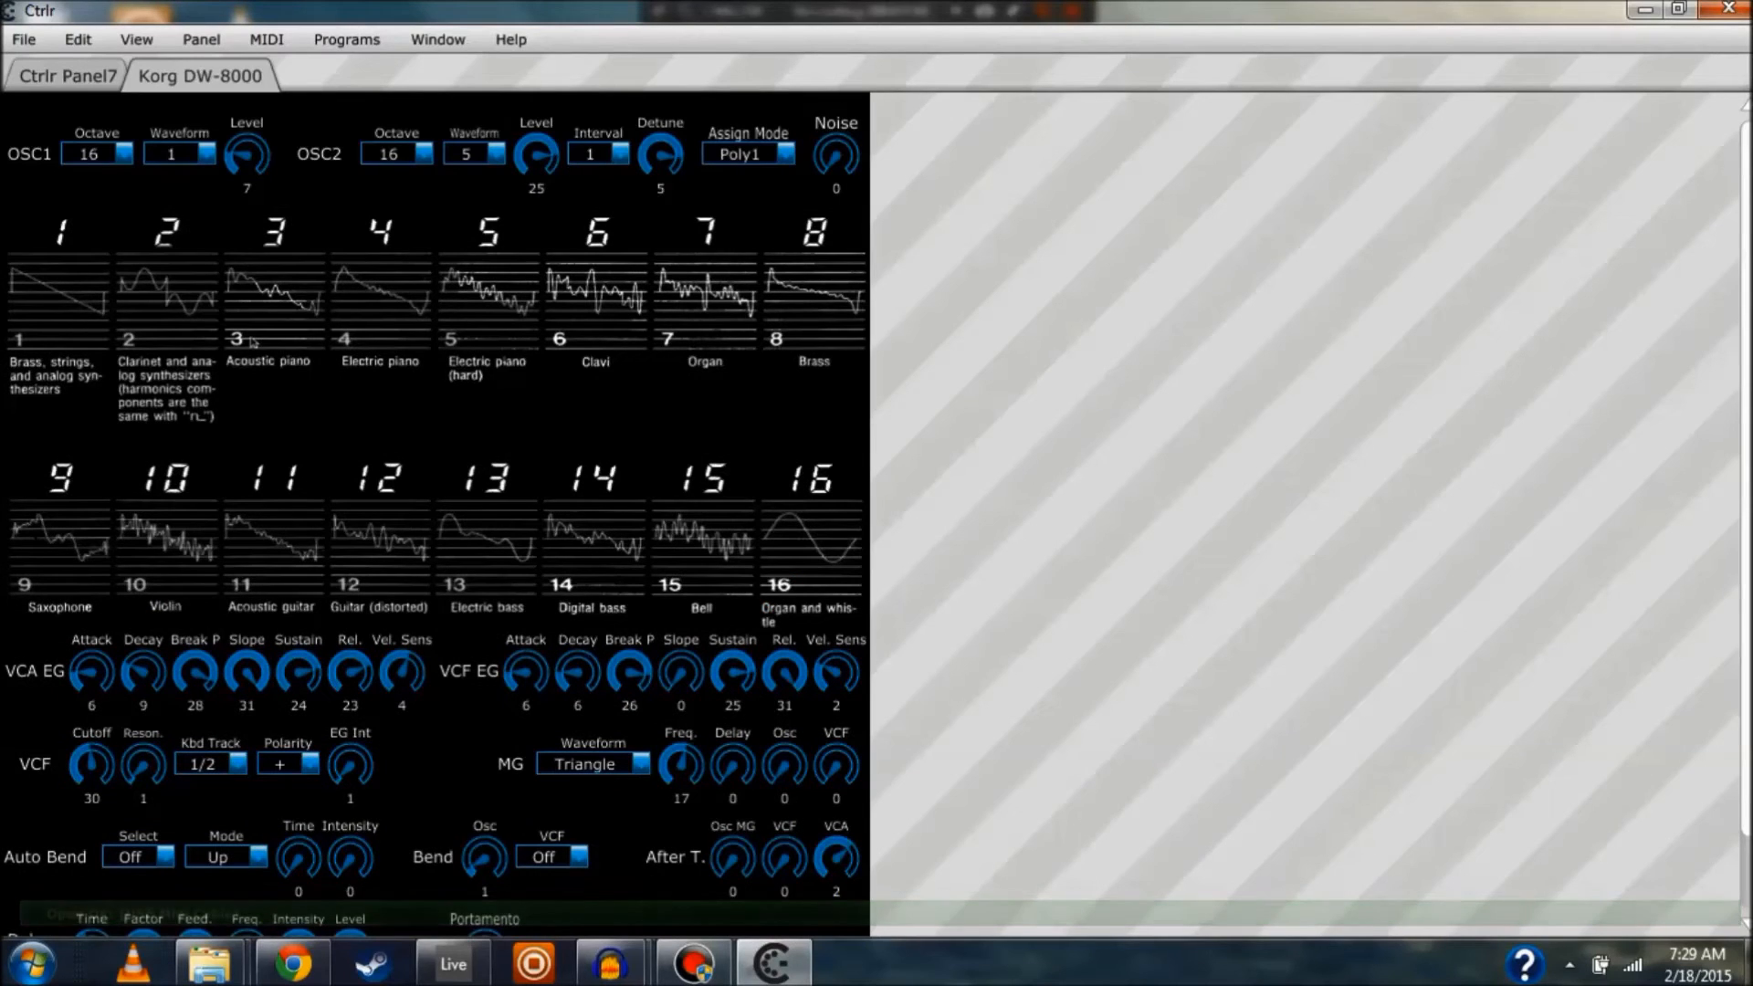
scroll(253, 342, down, 2)
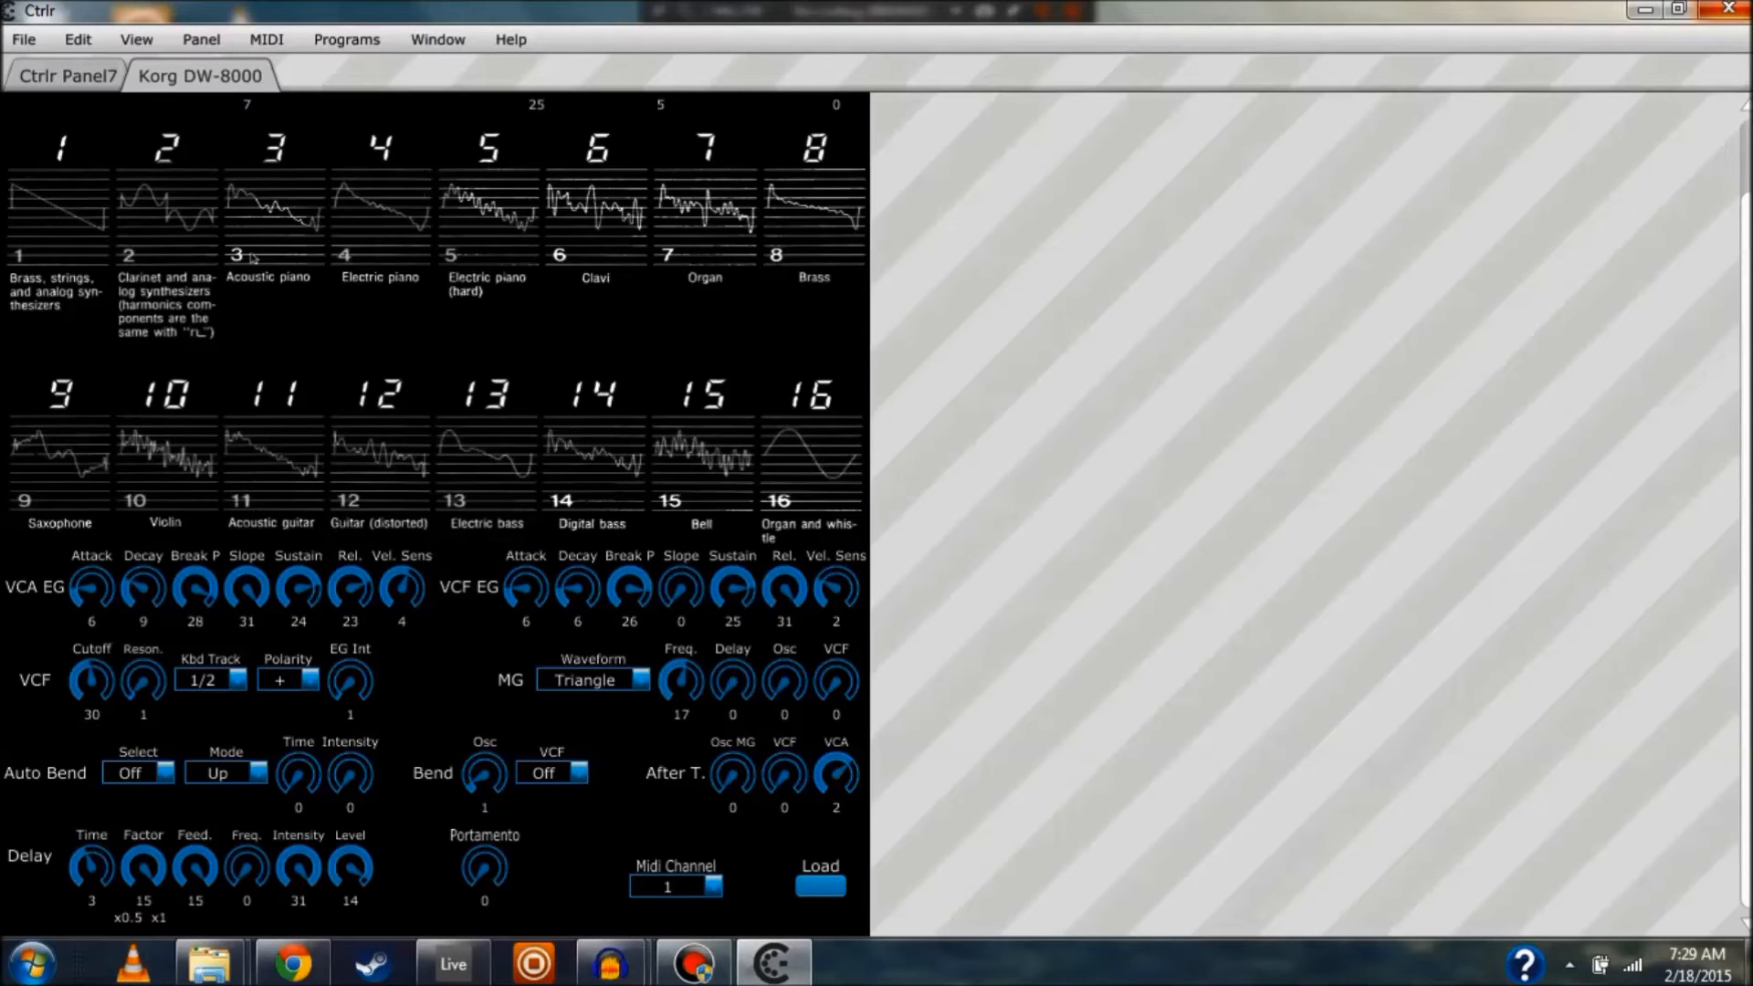
Close standalone Ctrlr and drop the Ctrlr-VST-Win32 plug-in onto Live's 1 MIDI track
click(1727, 9)
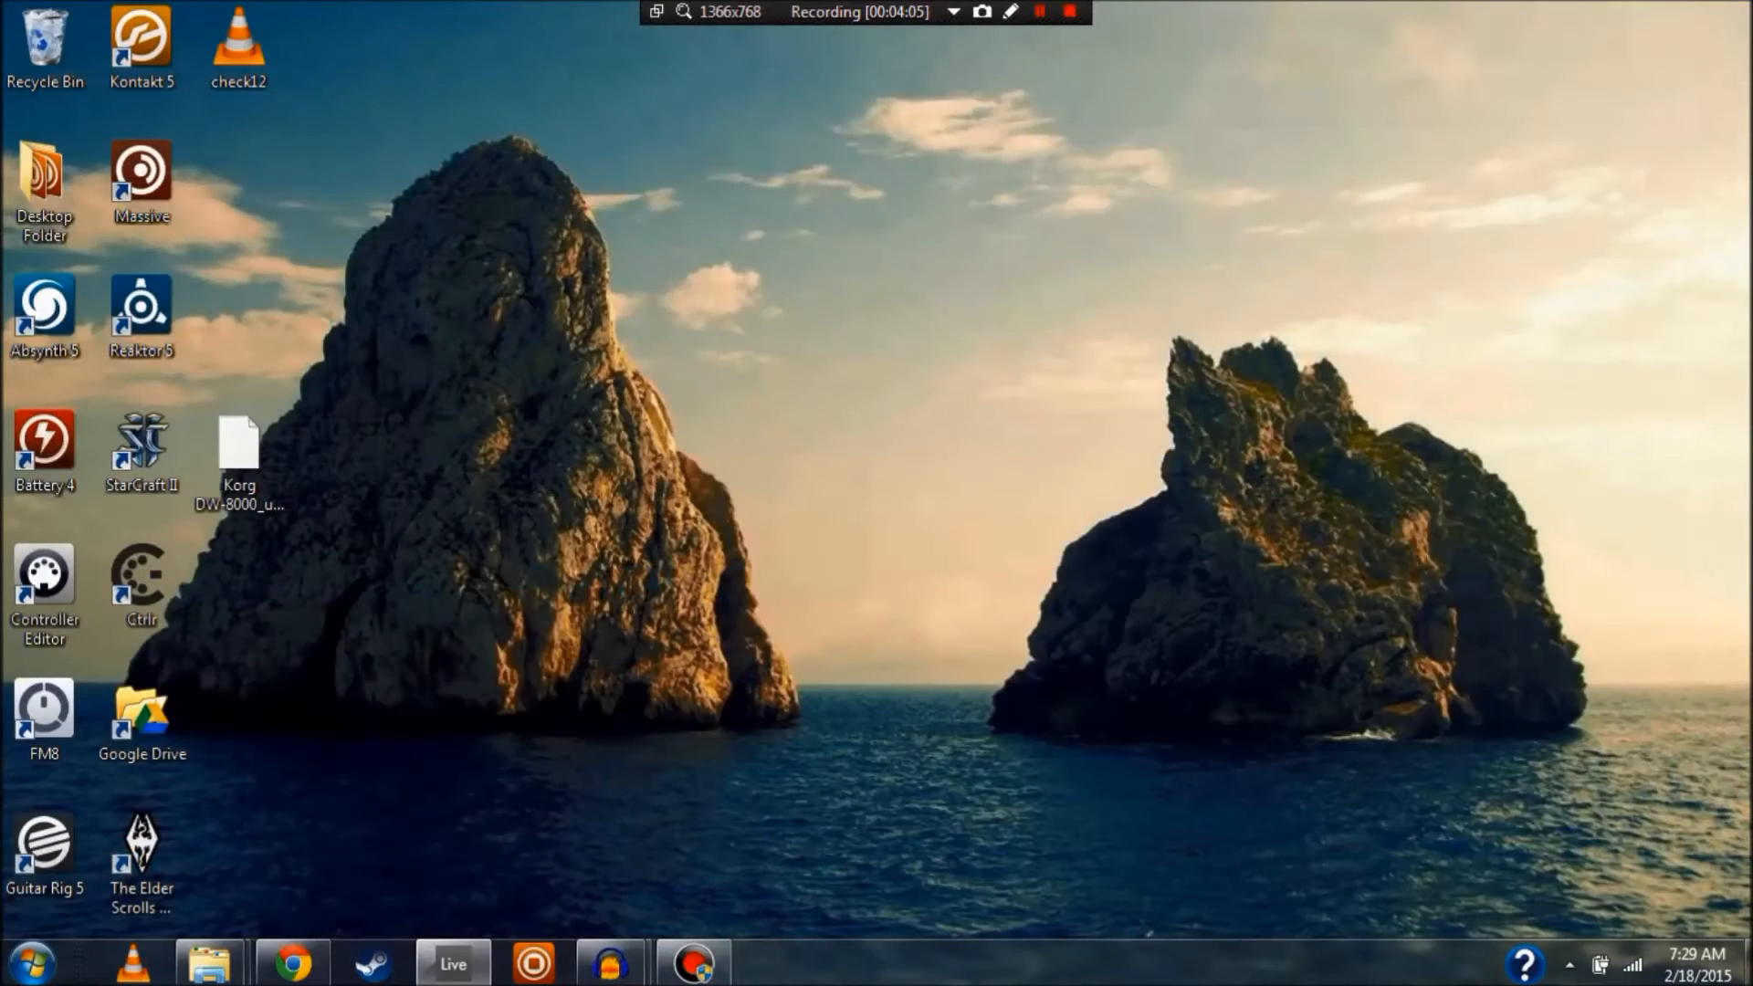
click(453, 964)
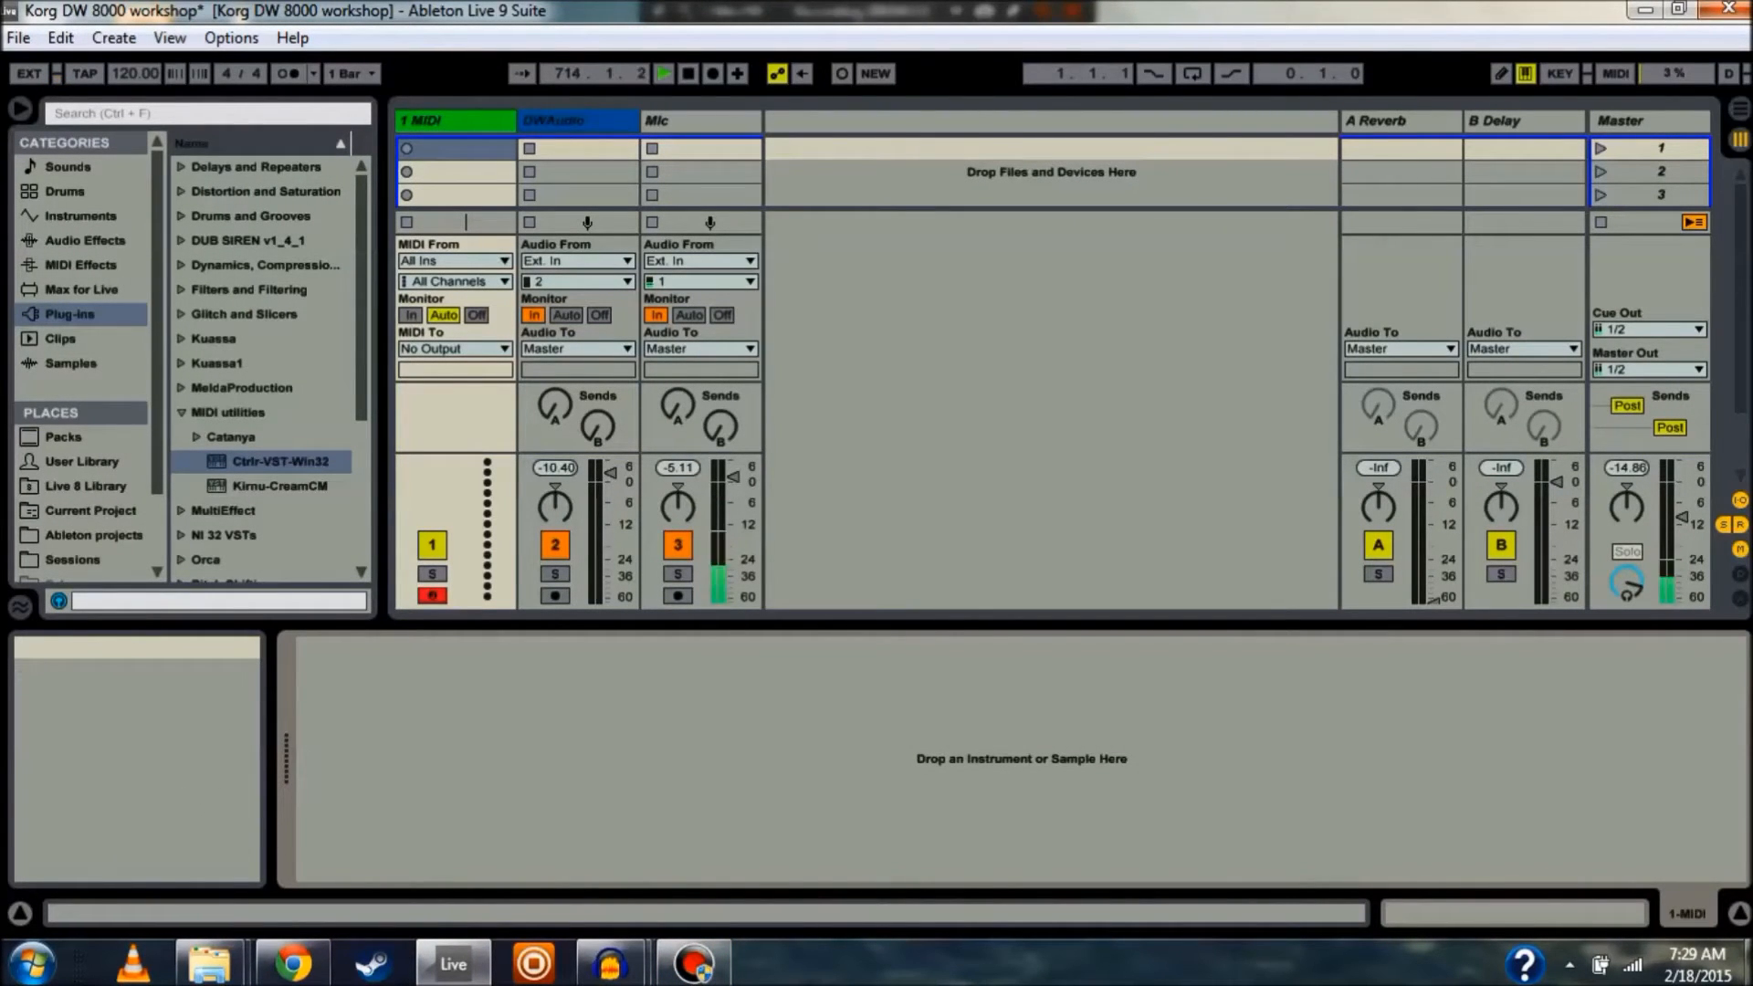
drag(362, 301, 362, 355)
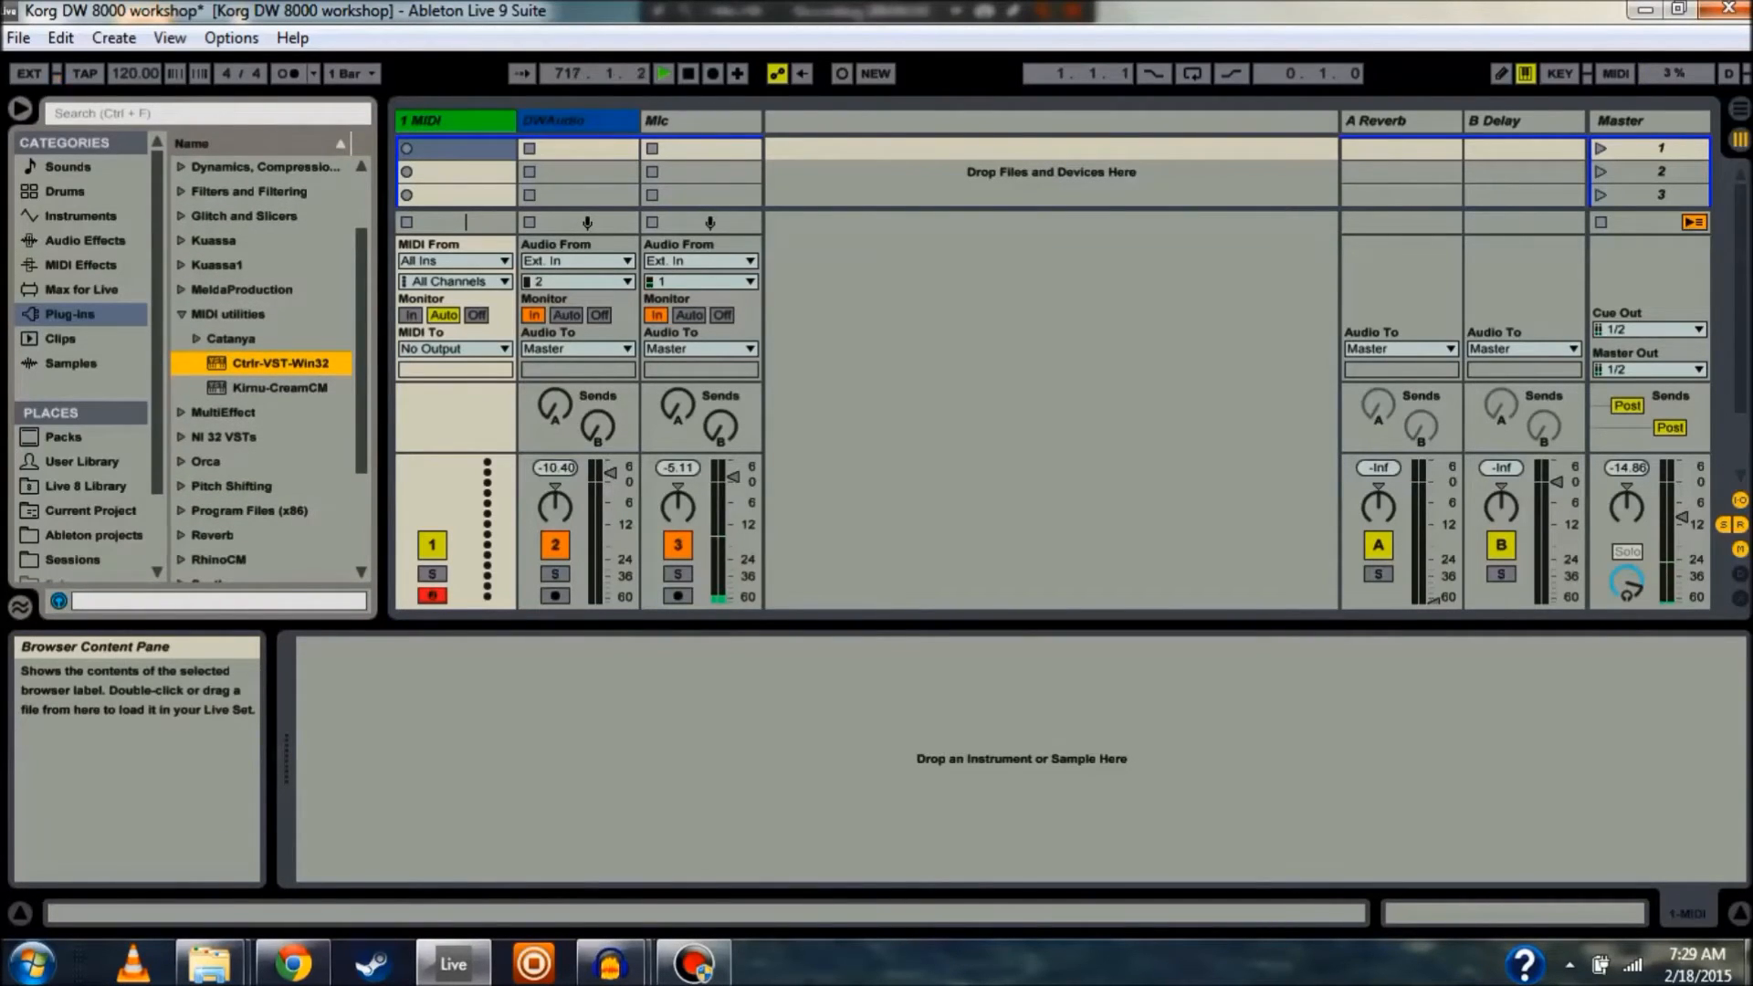
drag(280, 364, 455, 121)
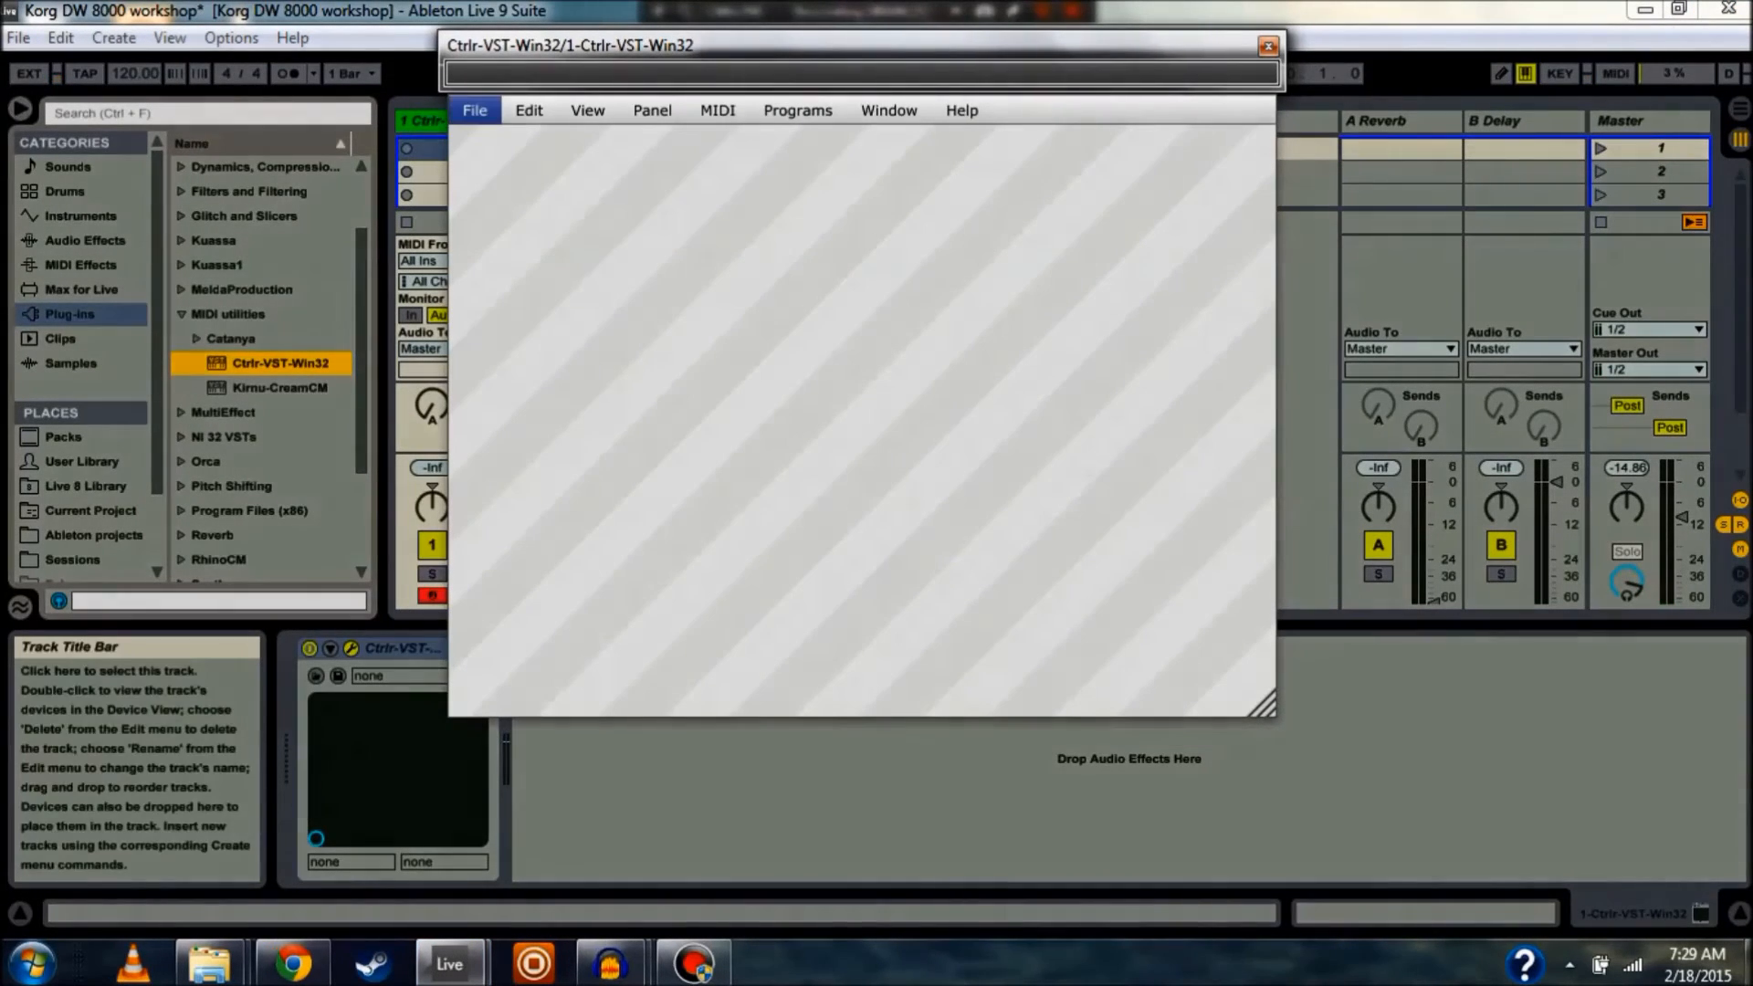
Open Korg DW-8000_user.panel from the Desktop in the Ctrlr plug-in window
click(475, 110)
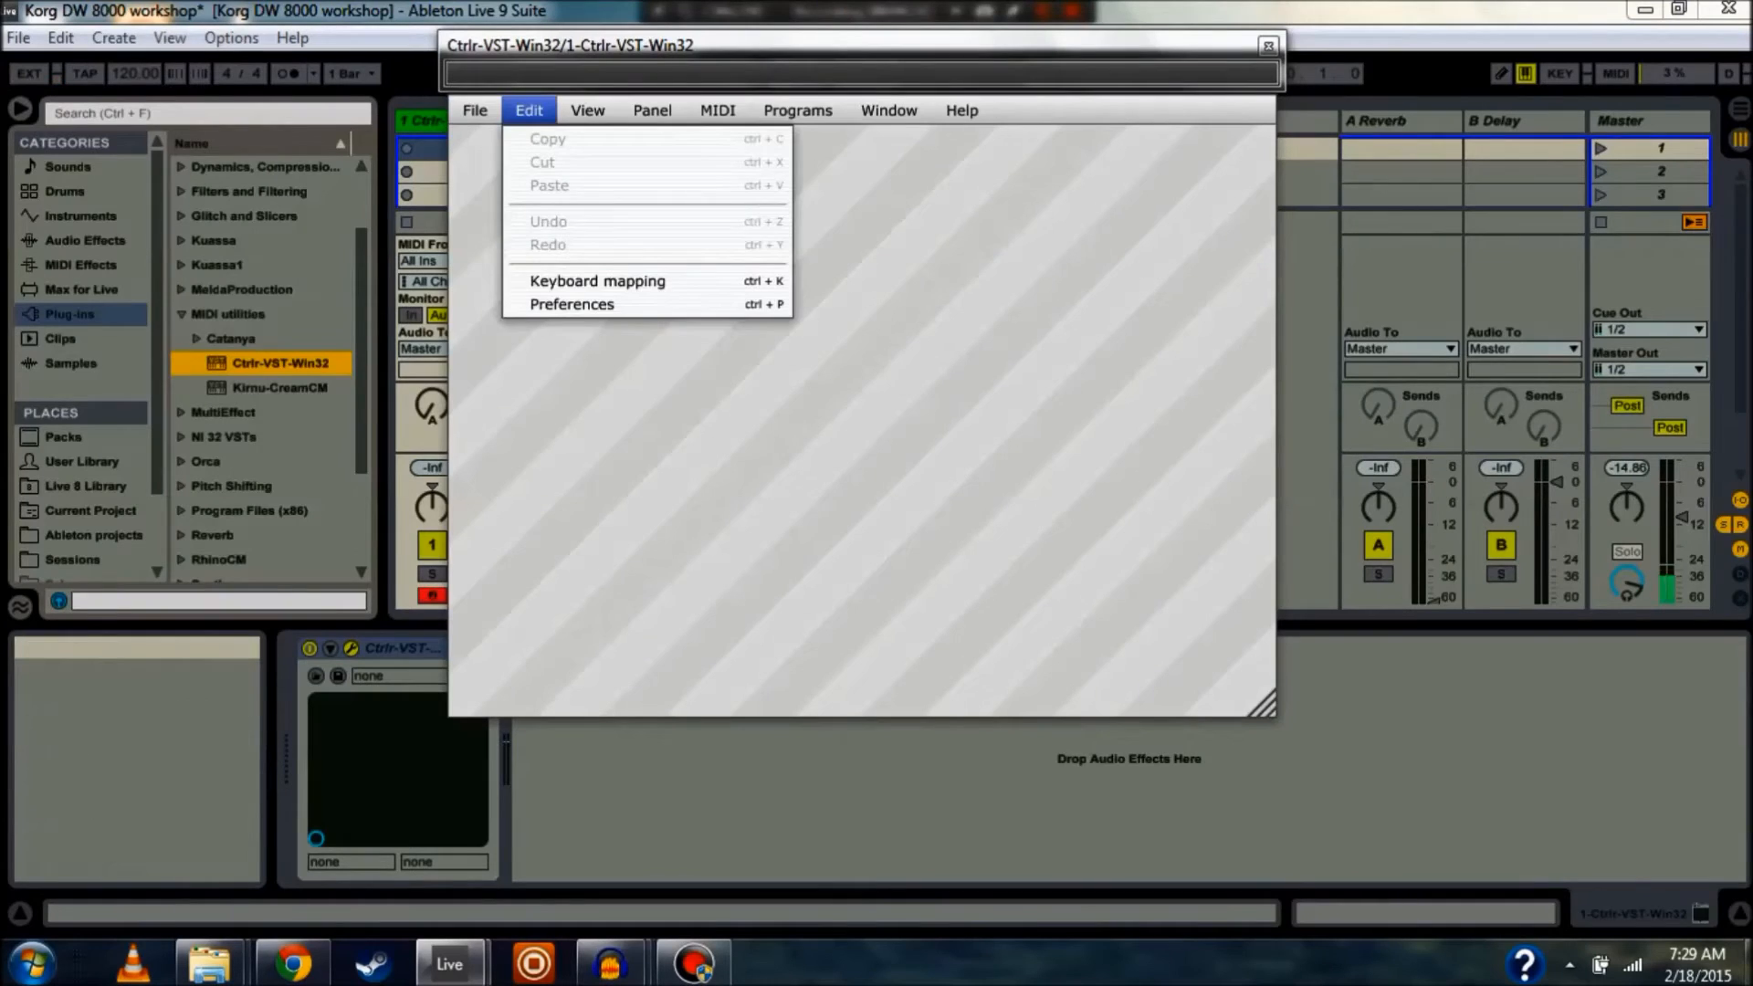
key(Escape)
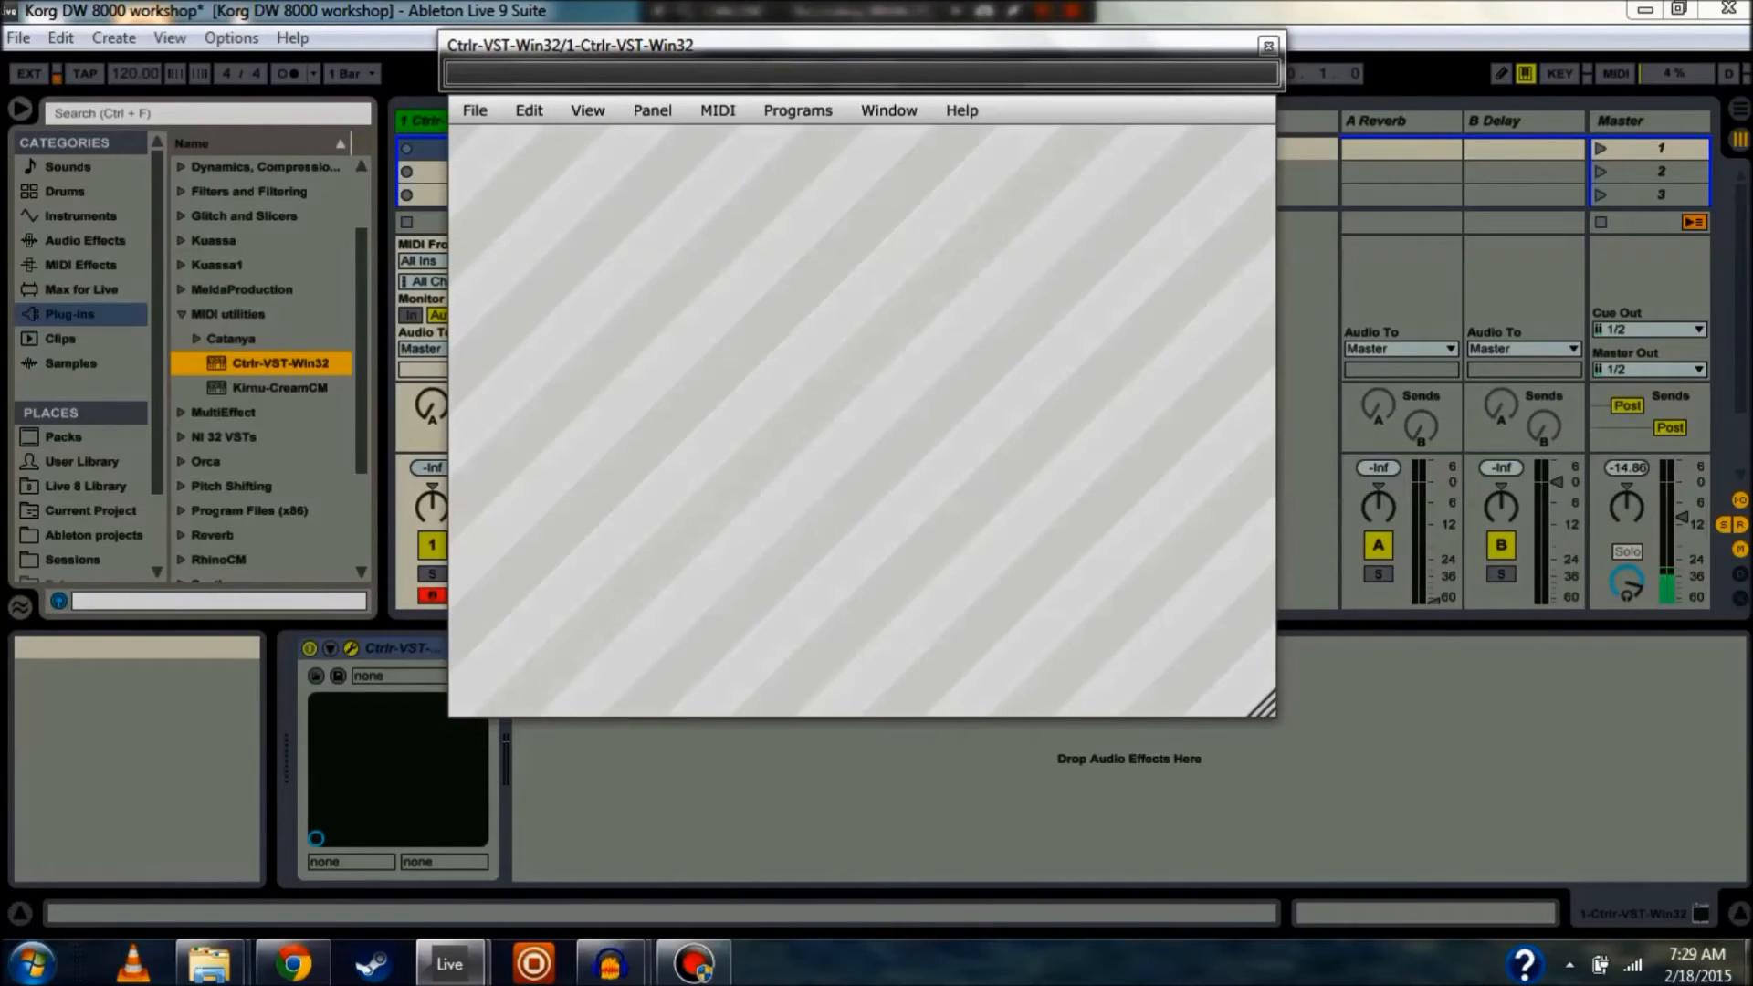
click(475, 111)
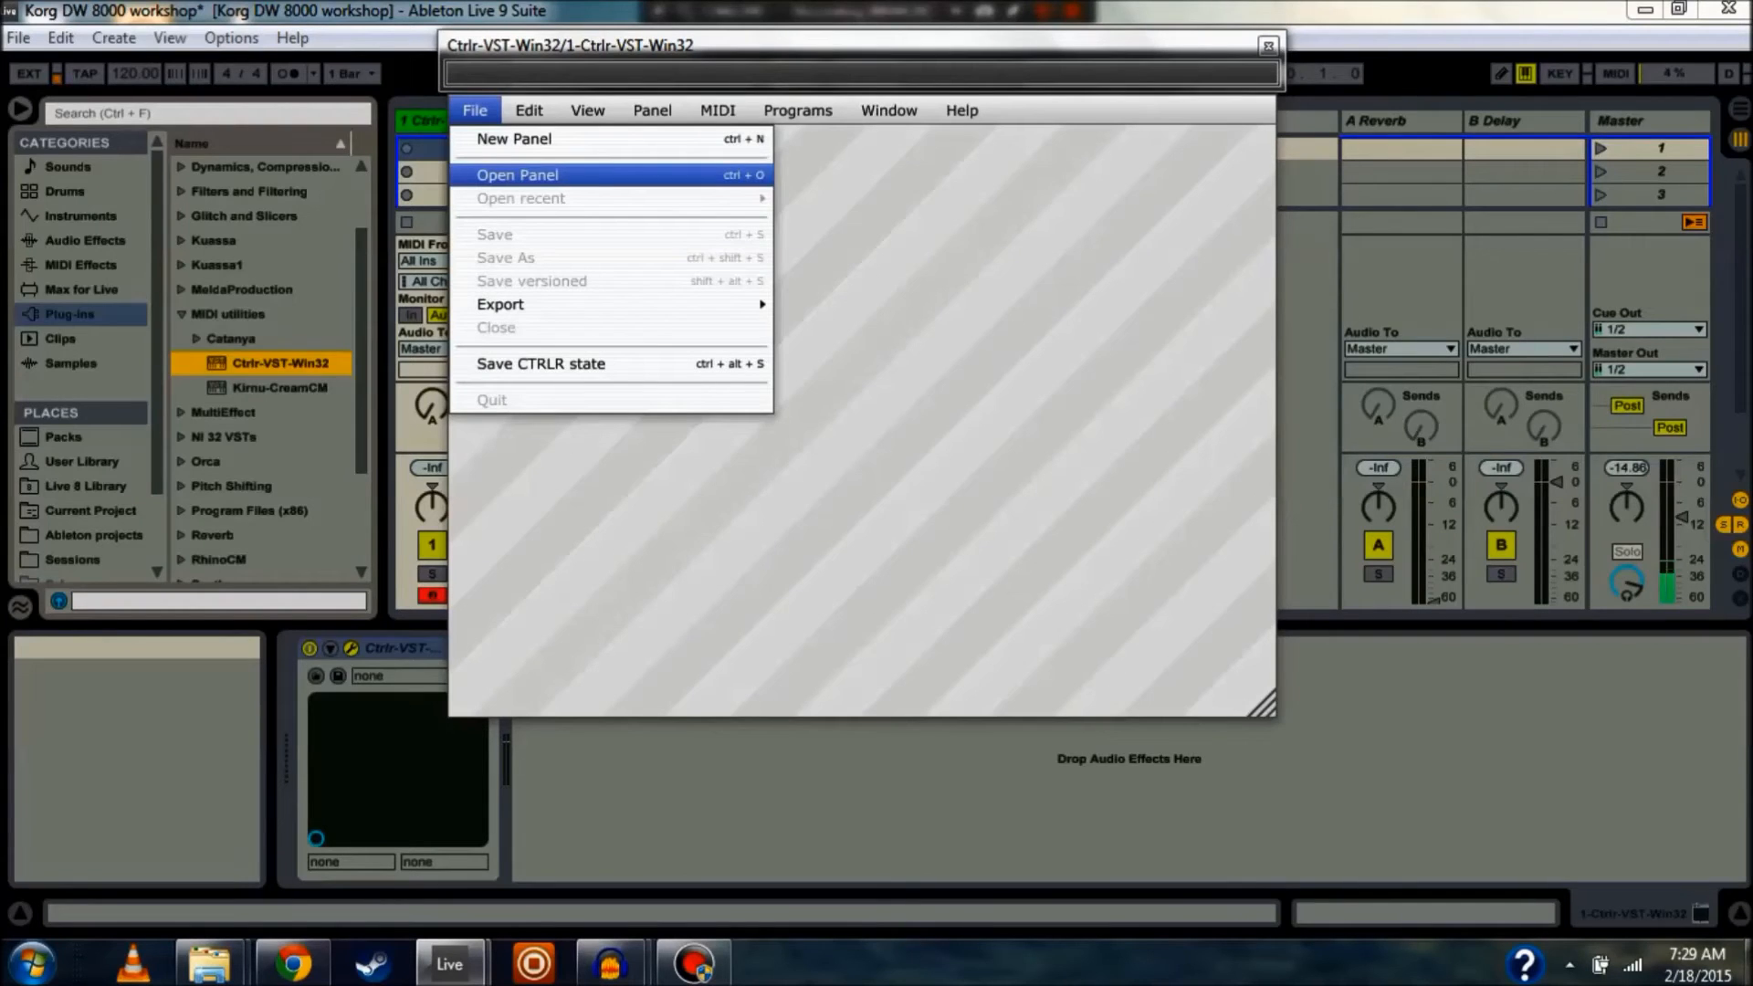
click(517, 175)
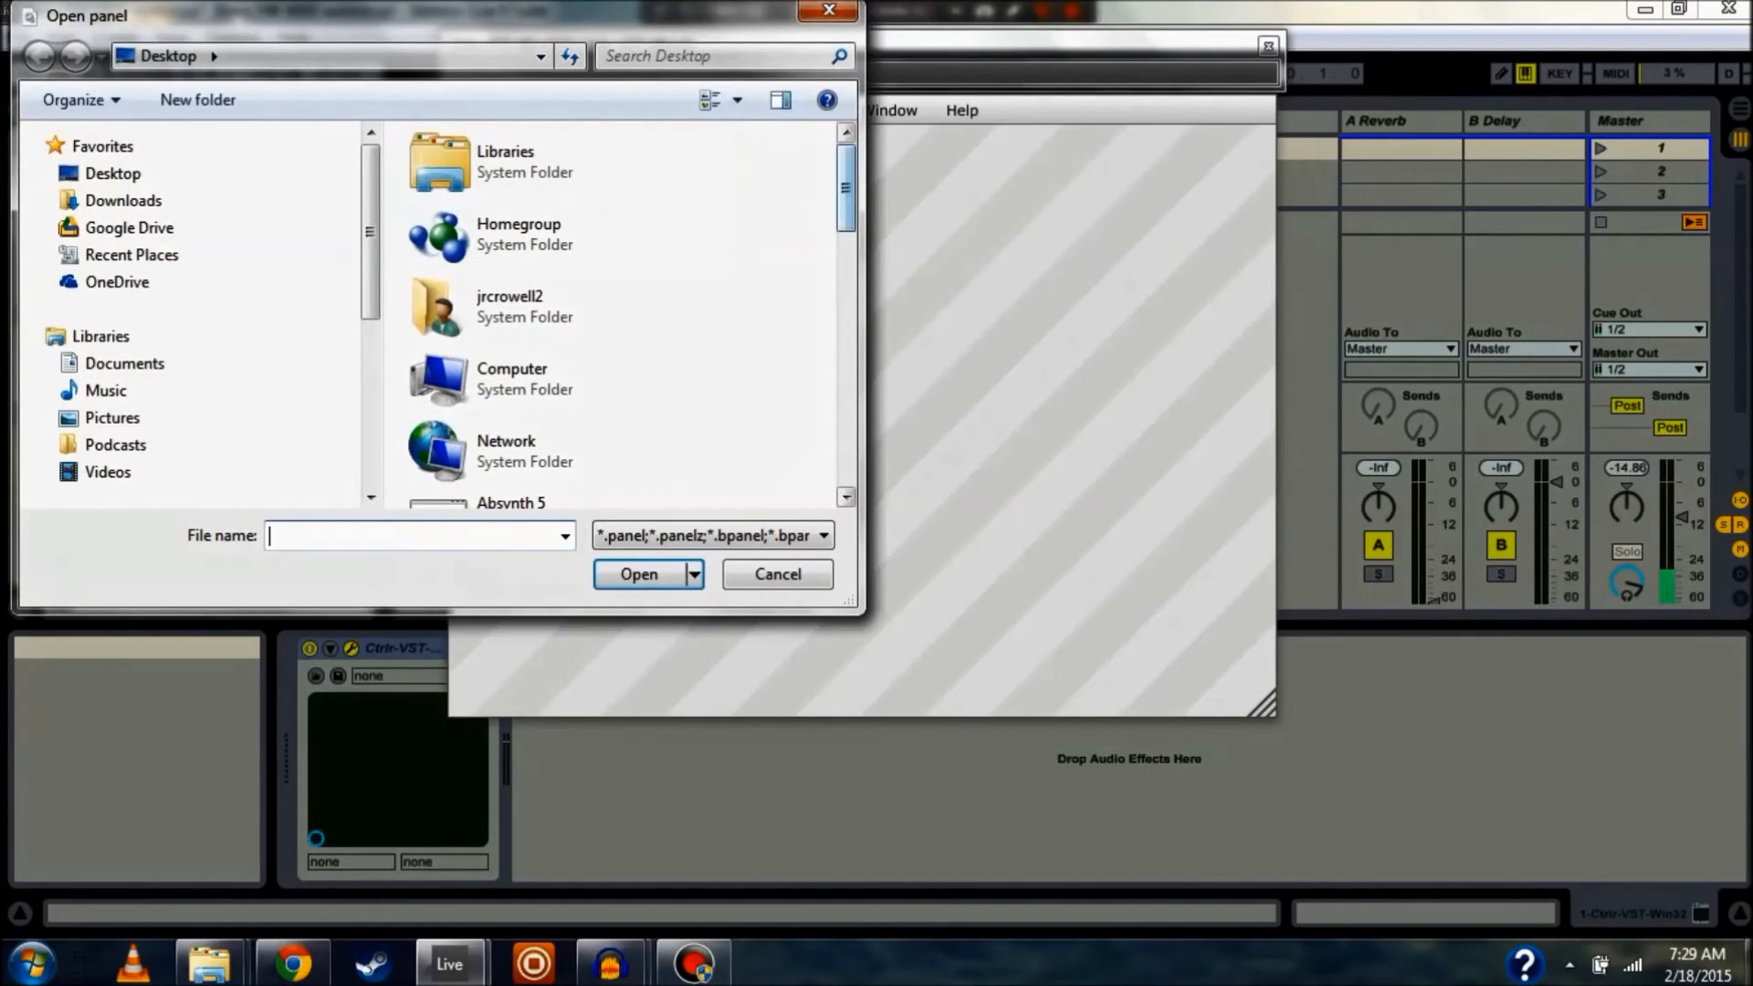
drag(846, 206, 846, 442)
click(566, 402)
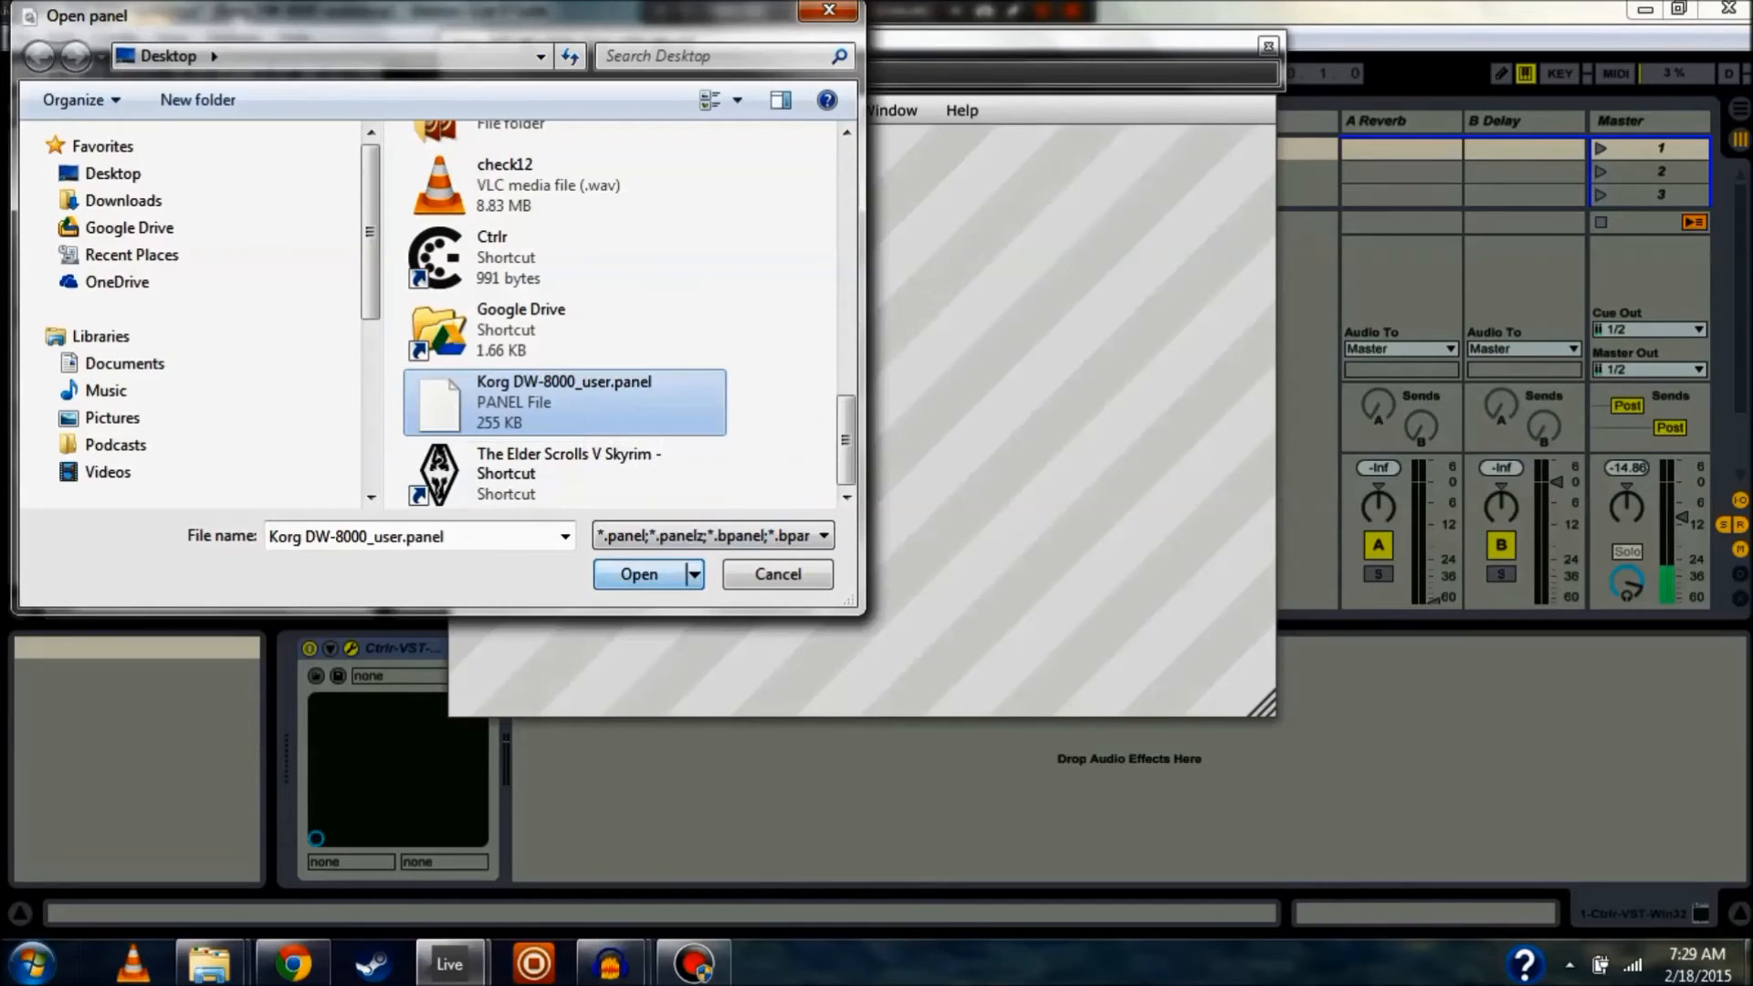
double_click(701, 373)
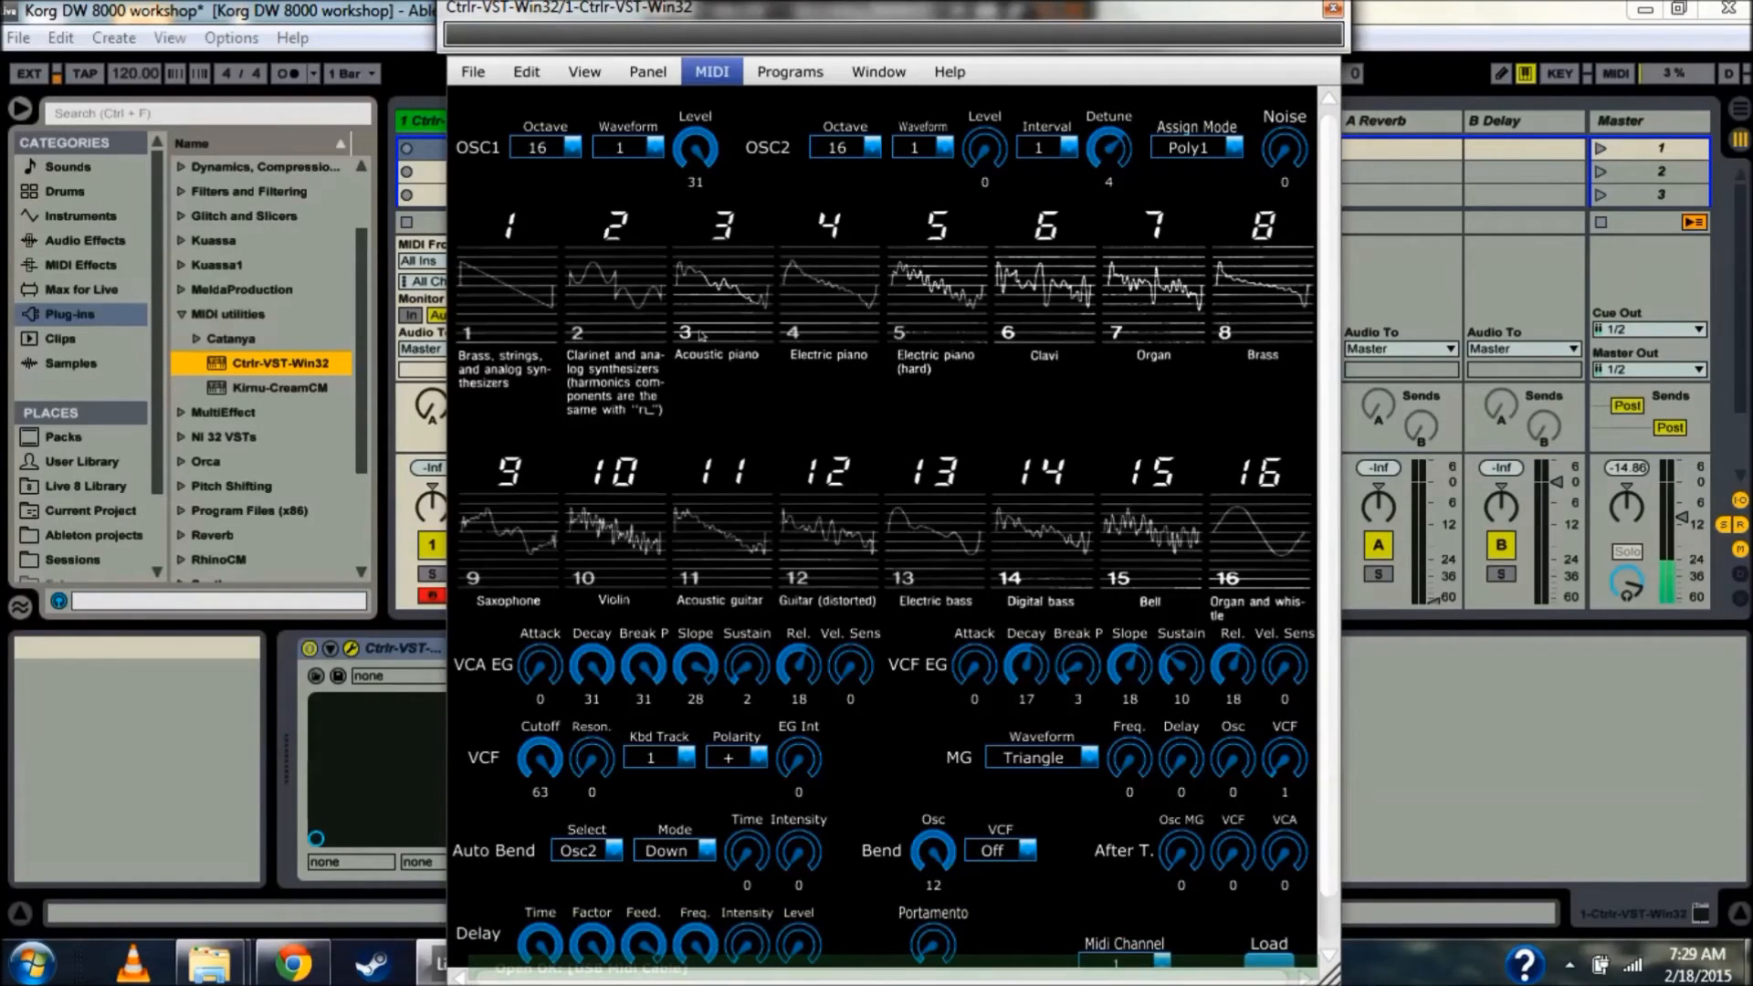
click(712, 73)
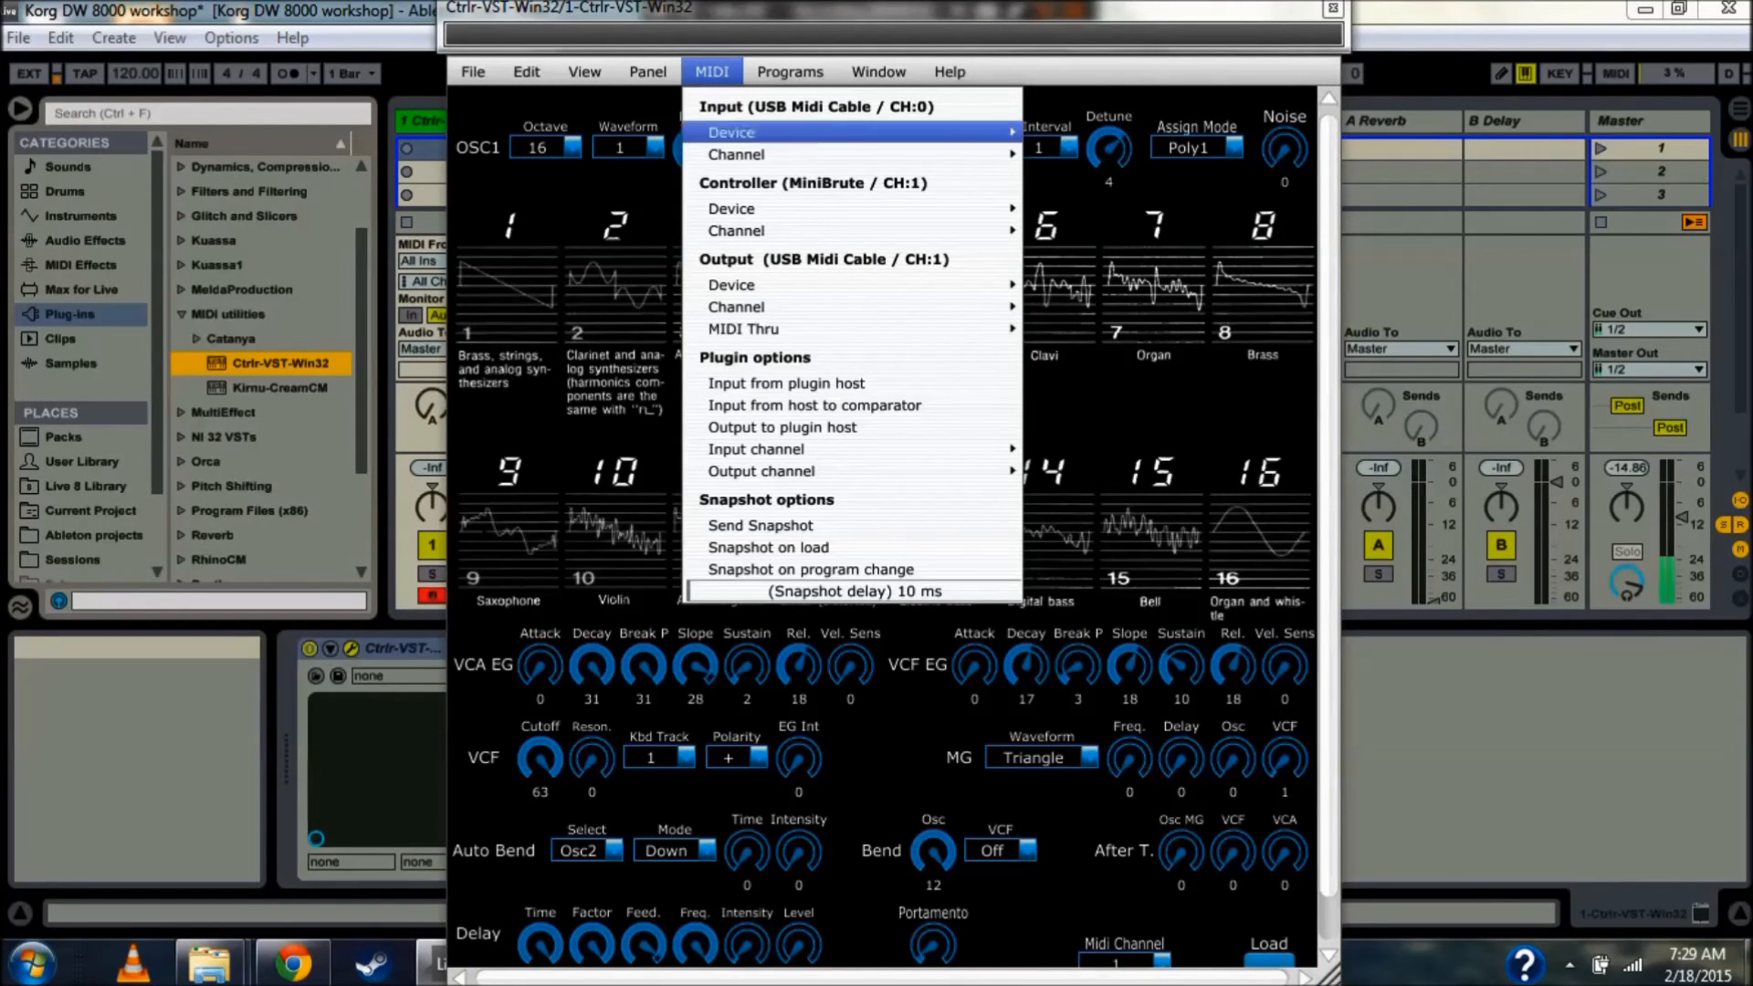
mouse_move(731, 133)
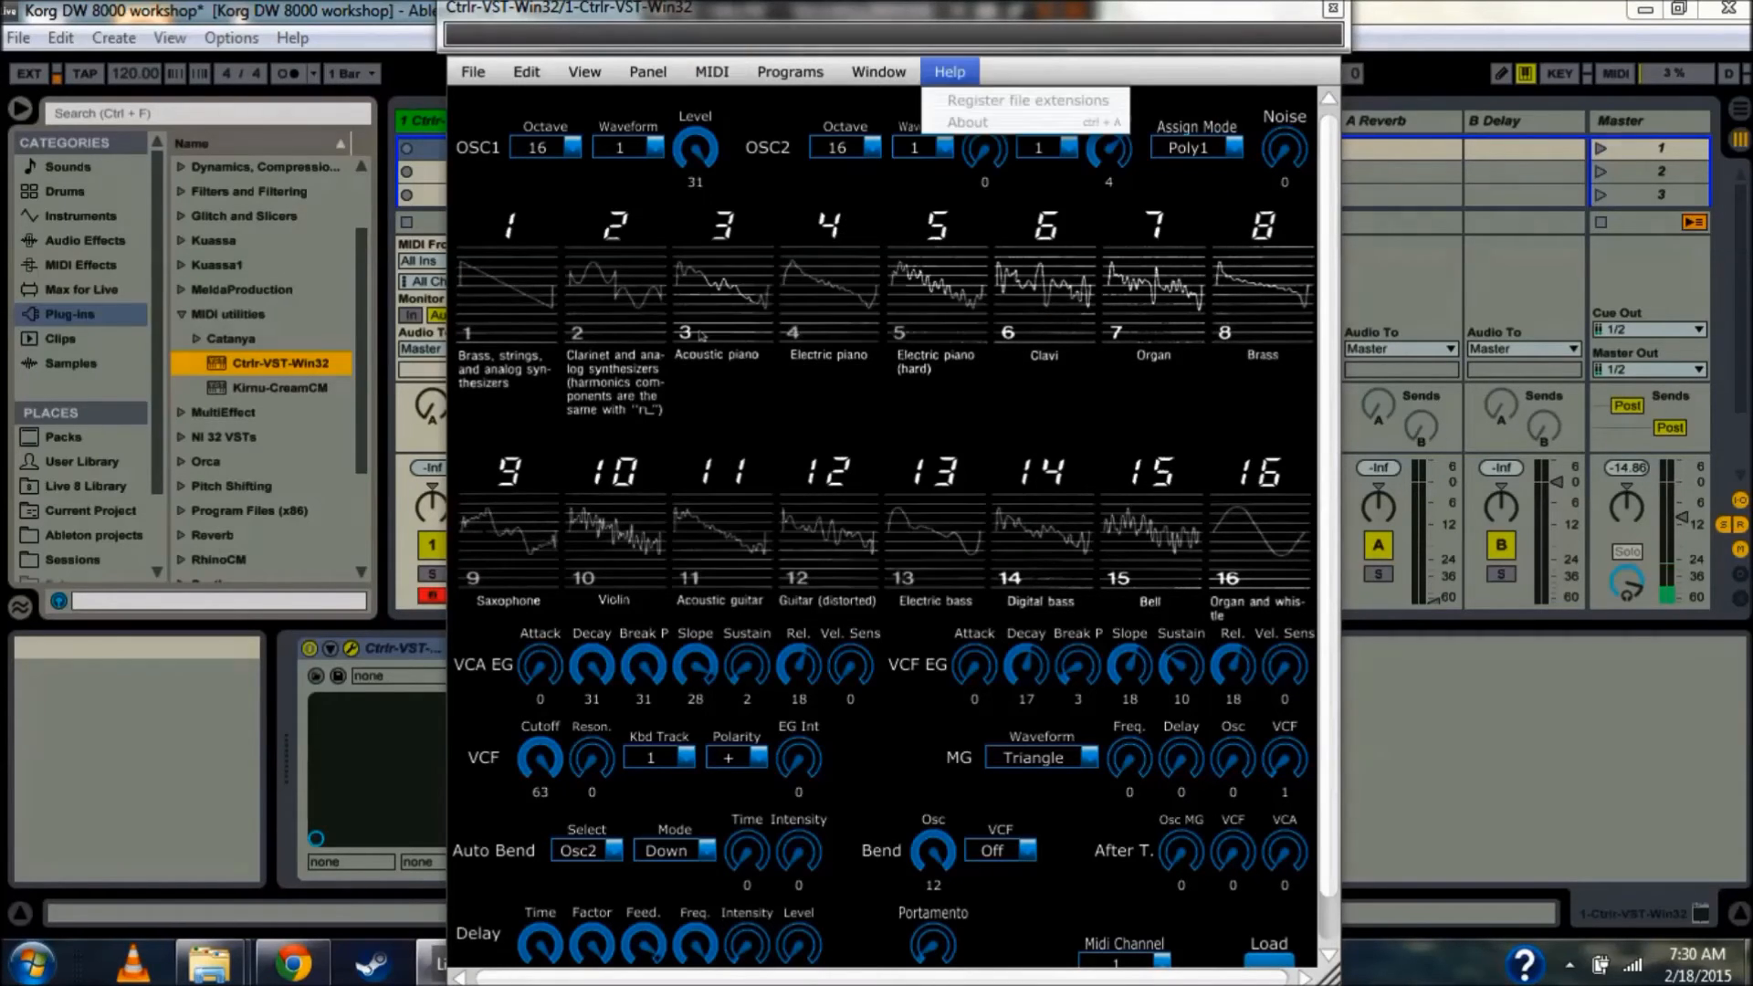
mouse_move(730, 285)
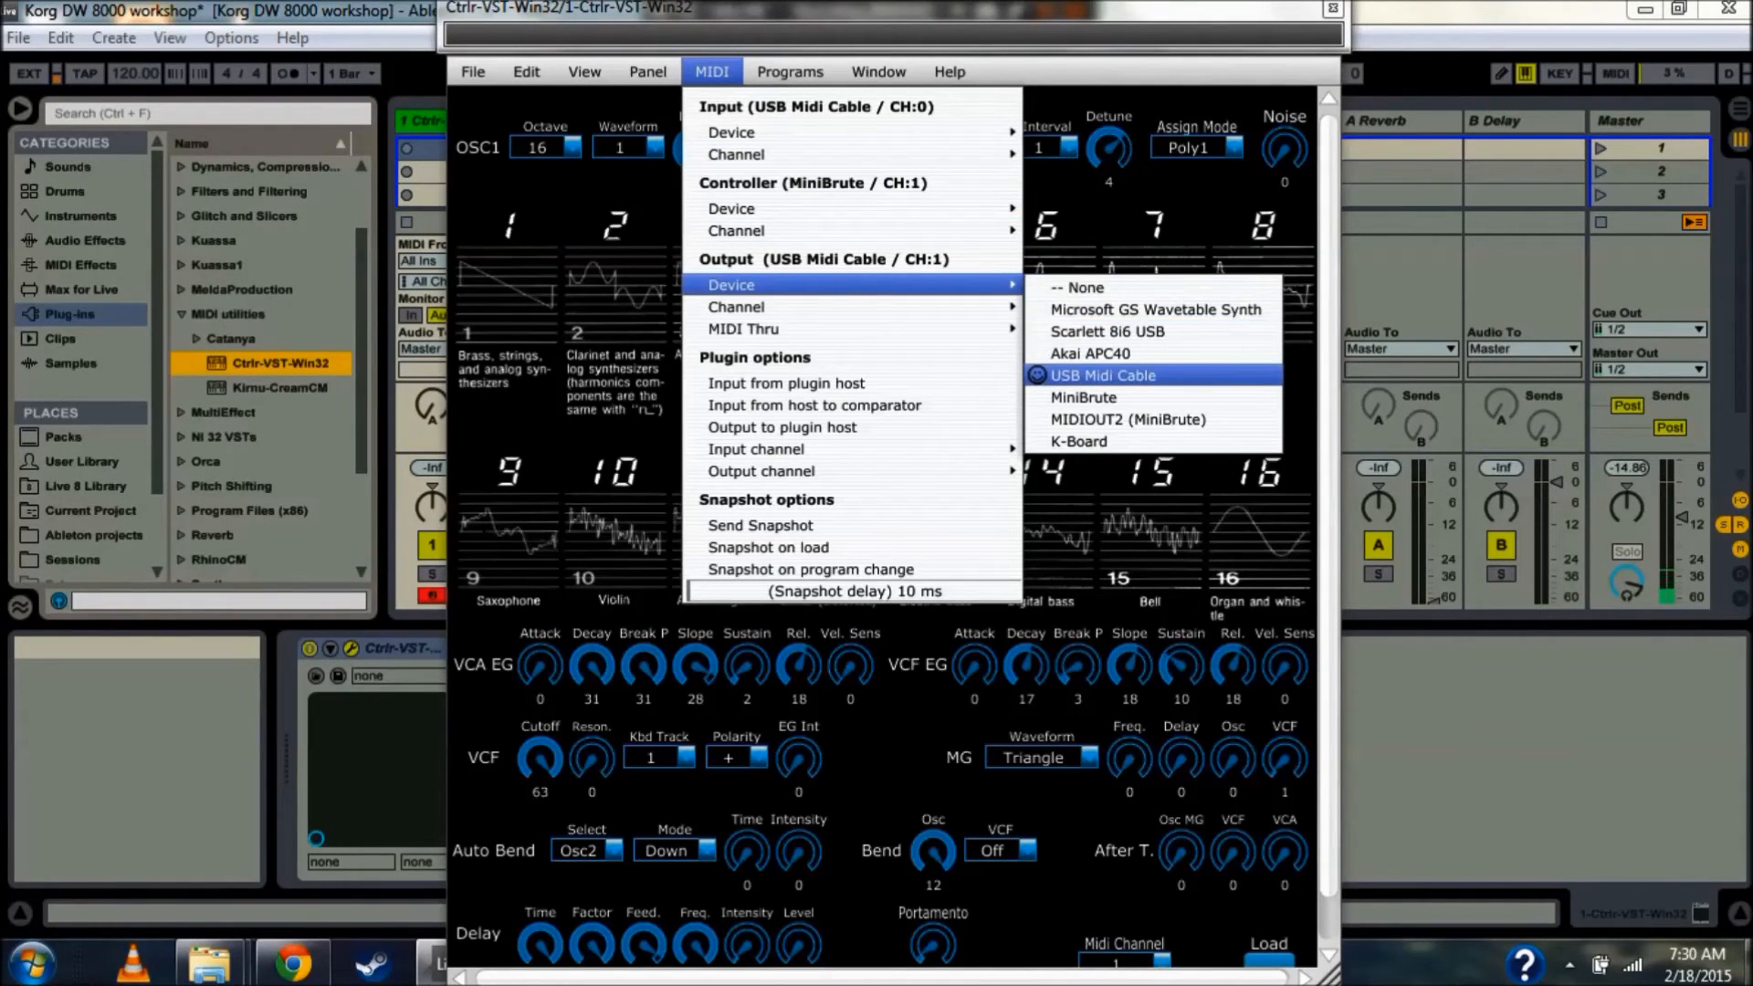
mouse_move(730, 208)
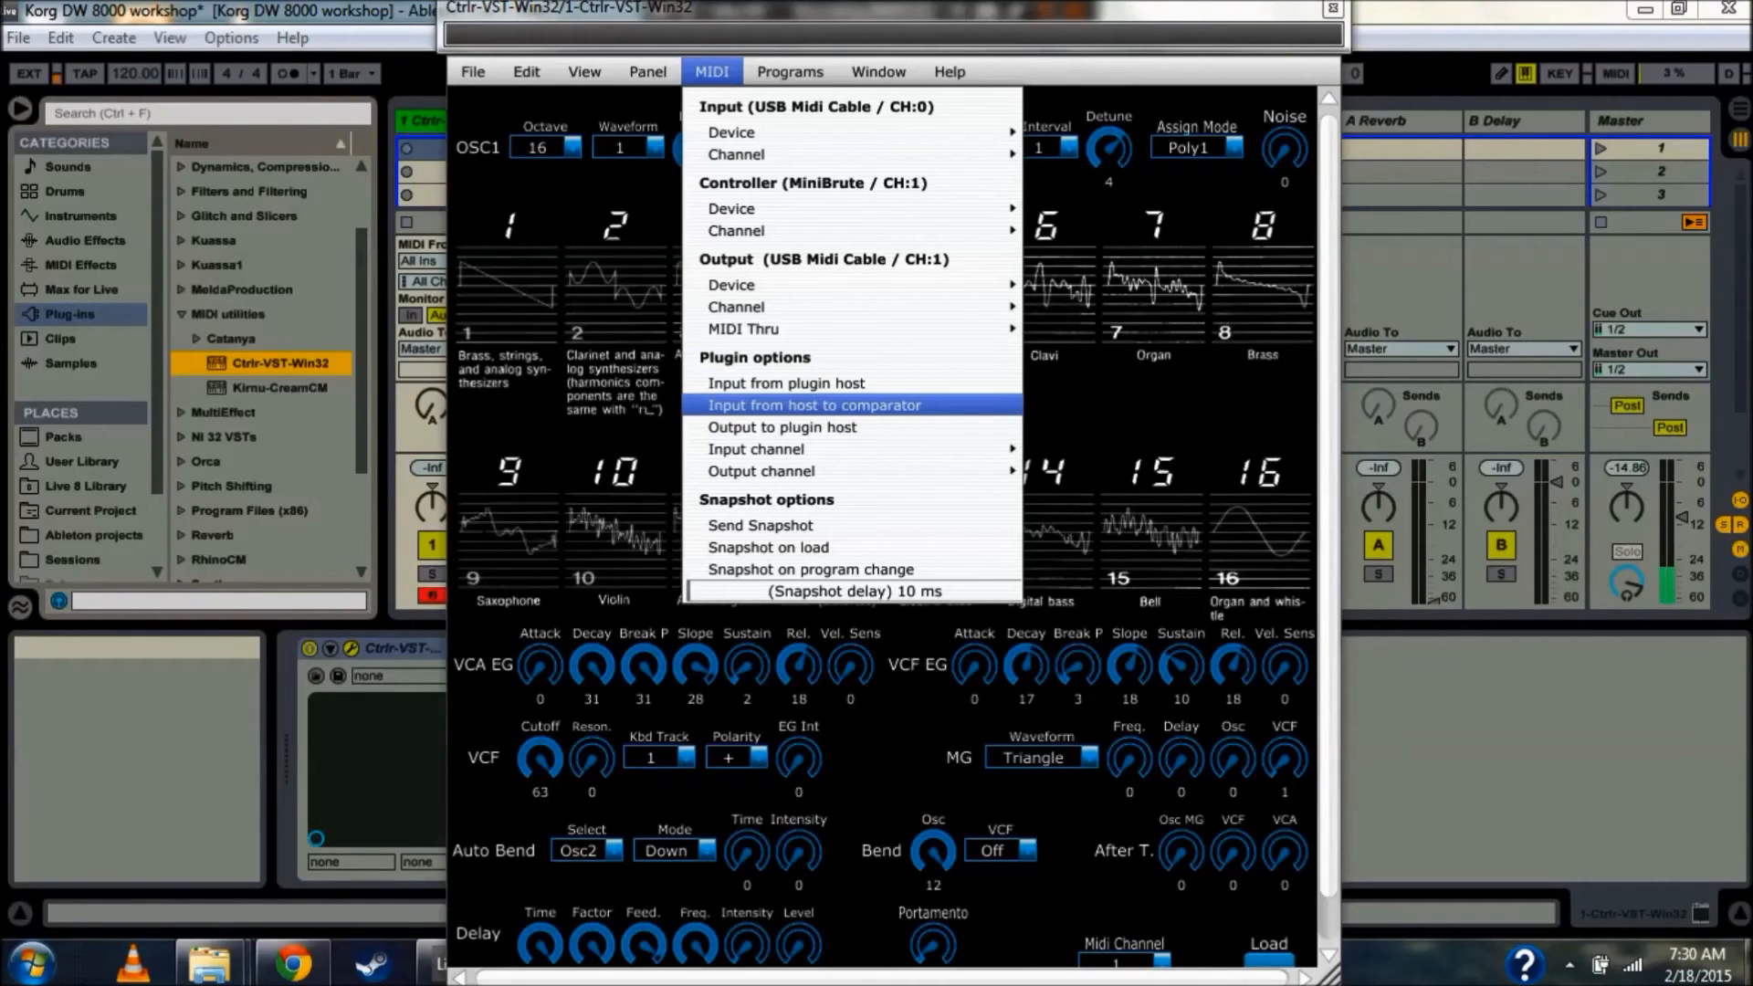
click(702, 336)
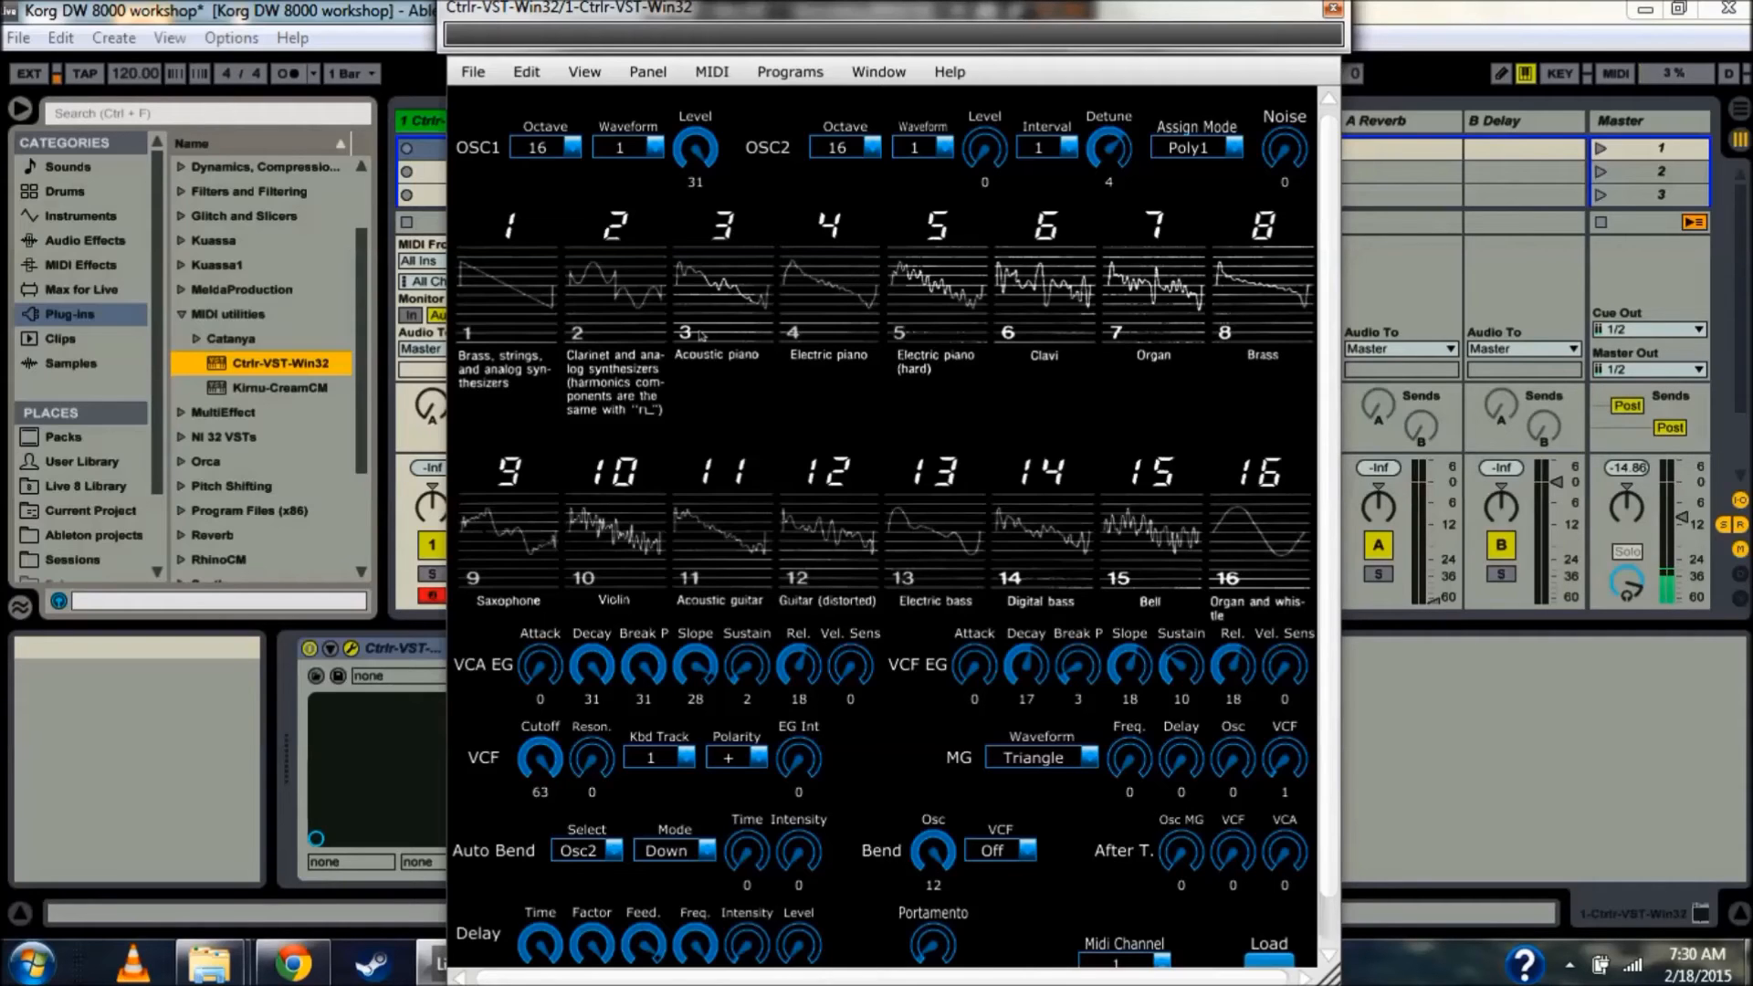
scroll(702, 336, down, 1)
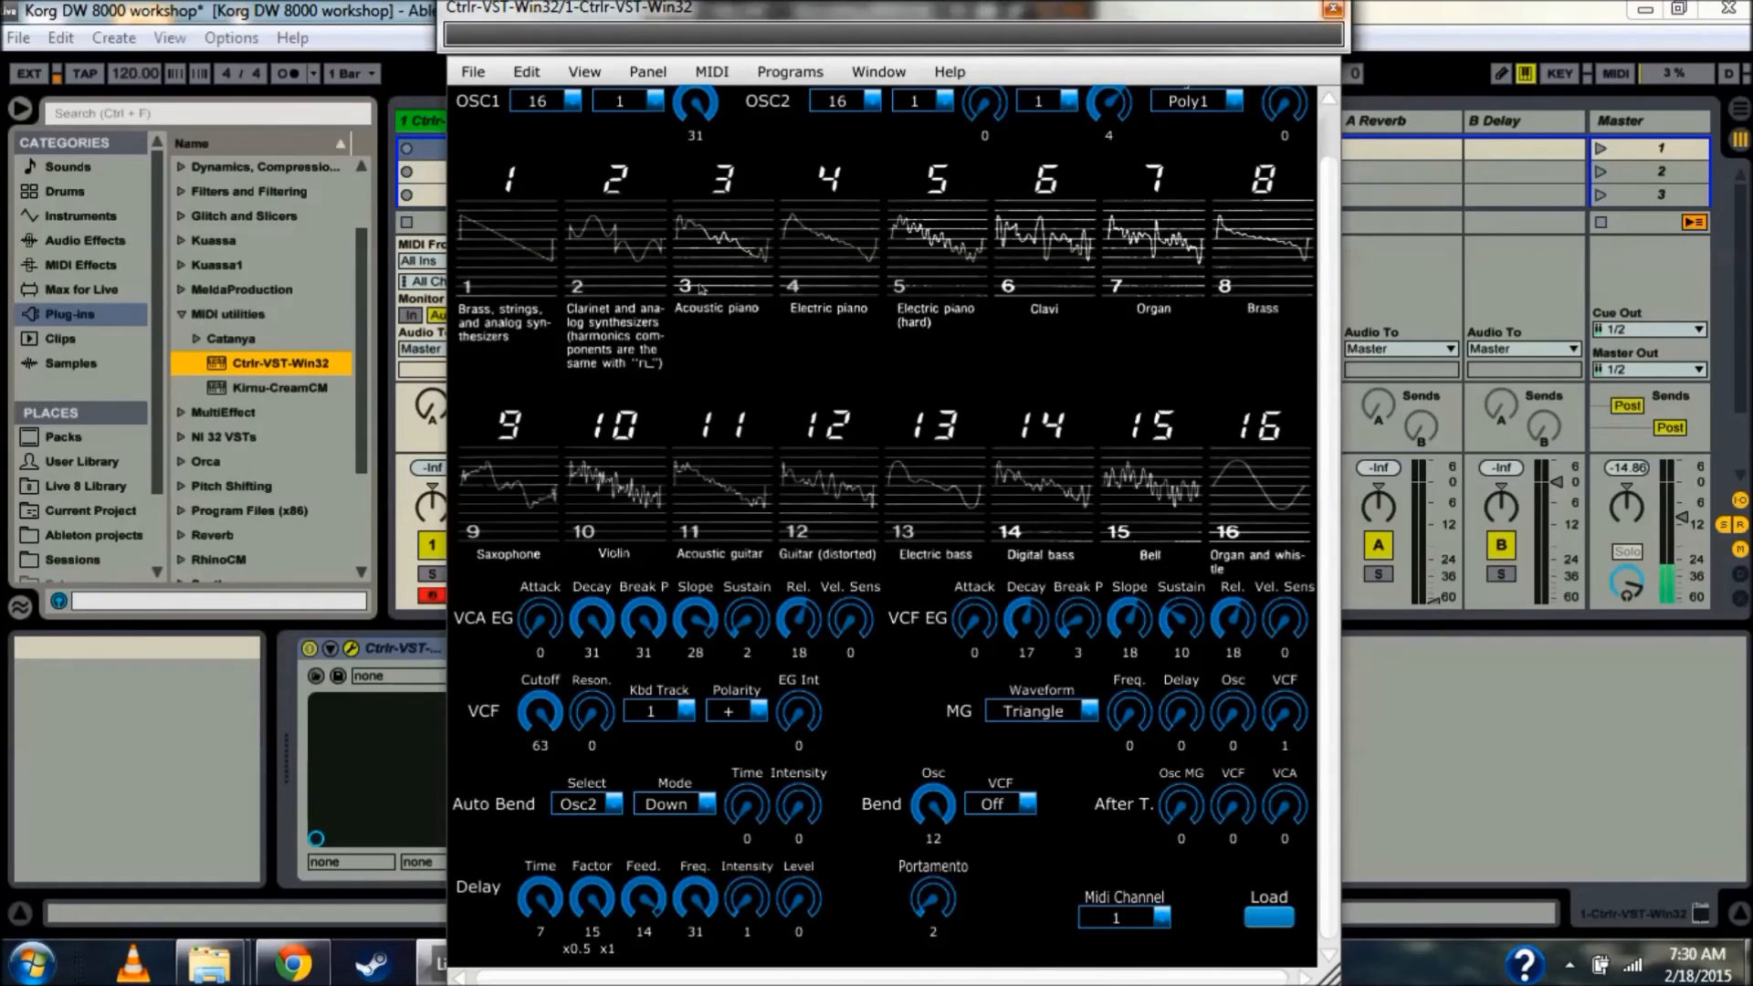
click(1333, 9)
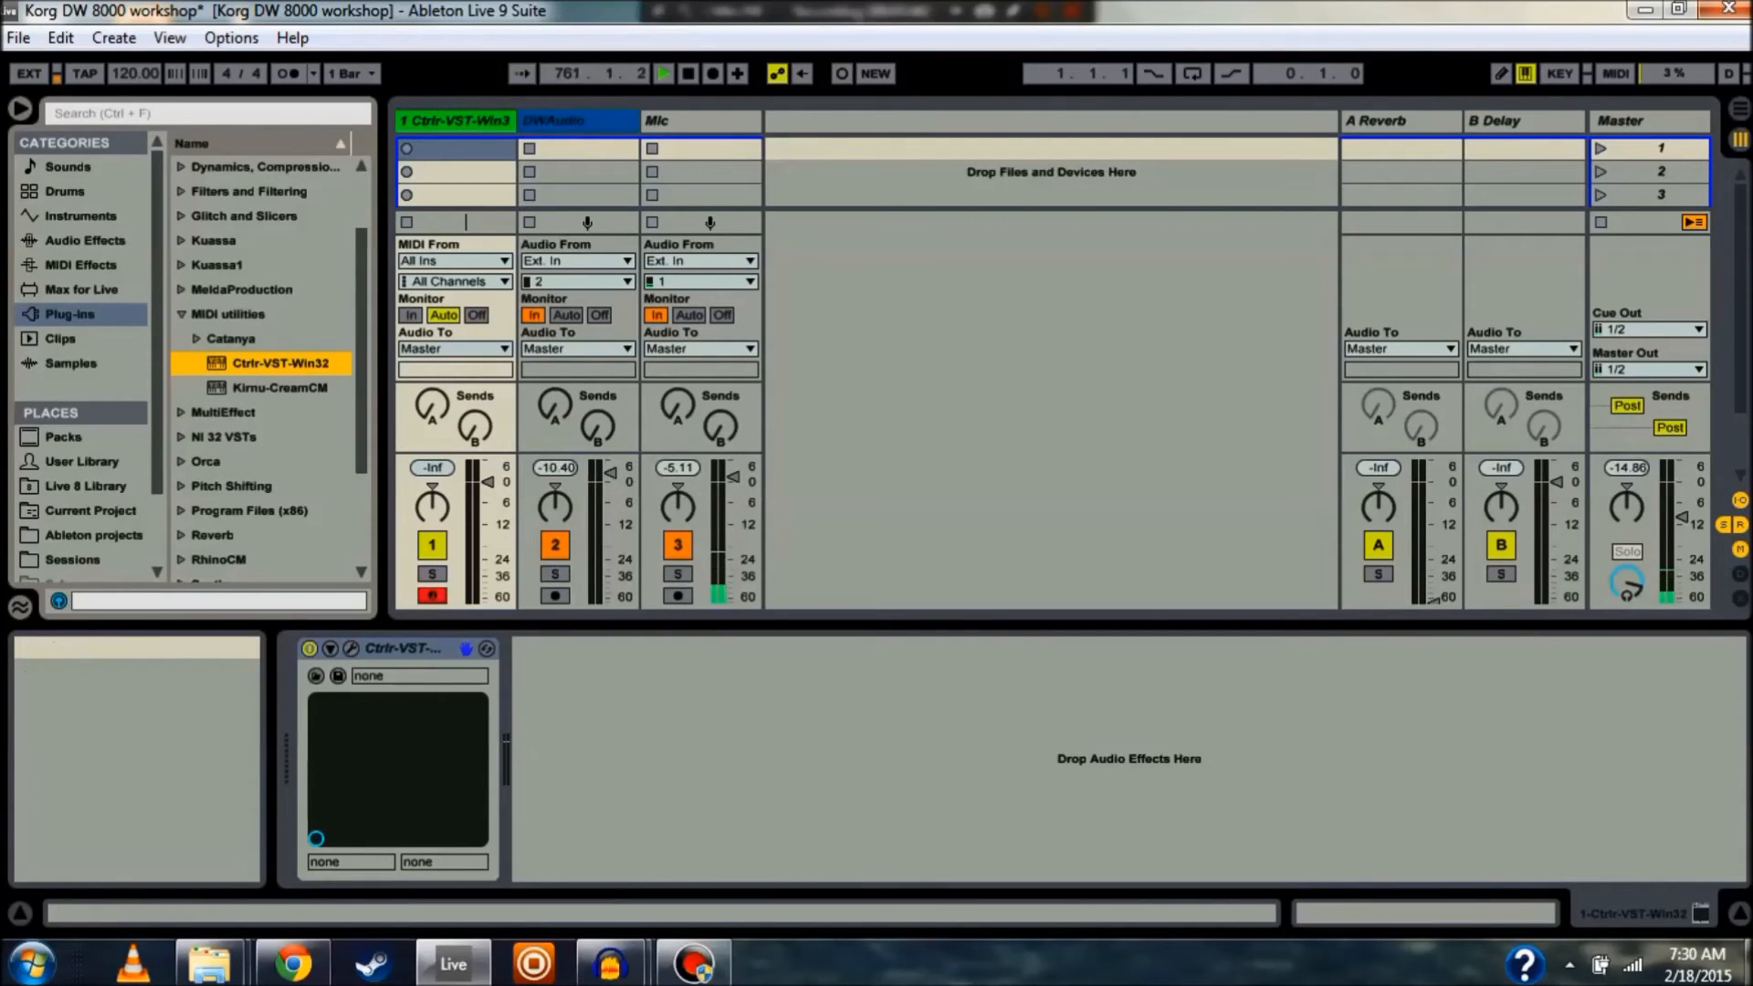
click(455, 121)
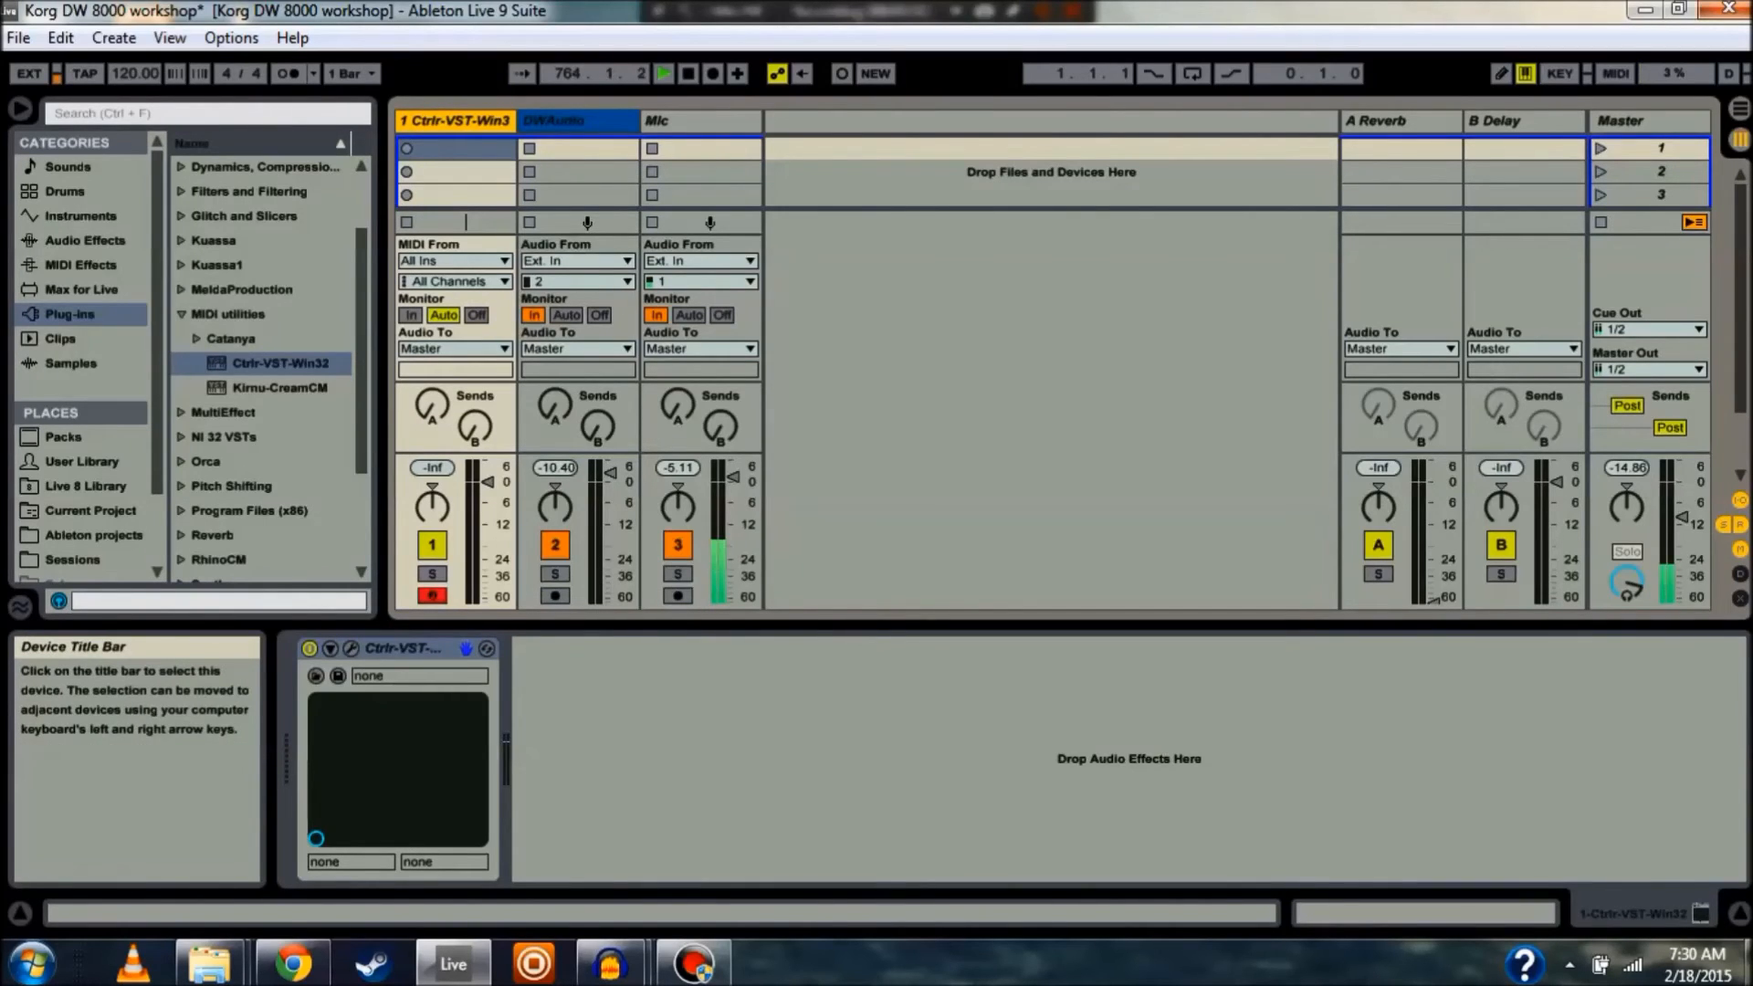
click(578, 121)
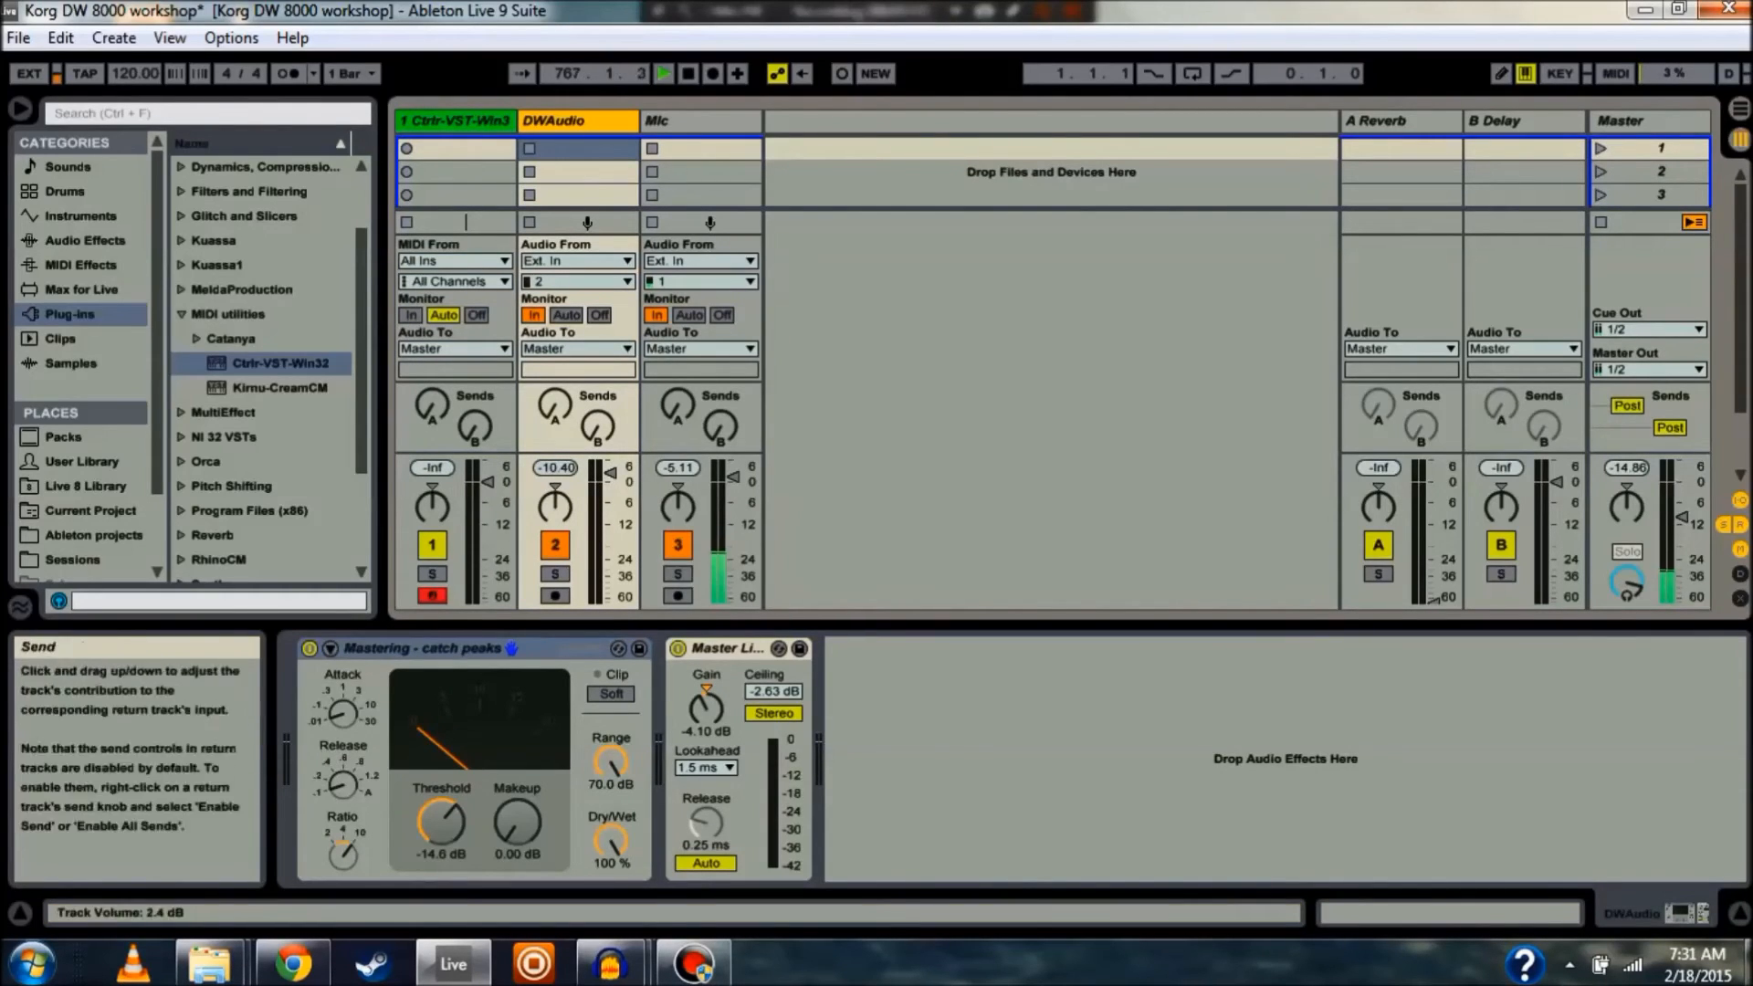
click(700, 120)
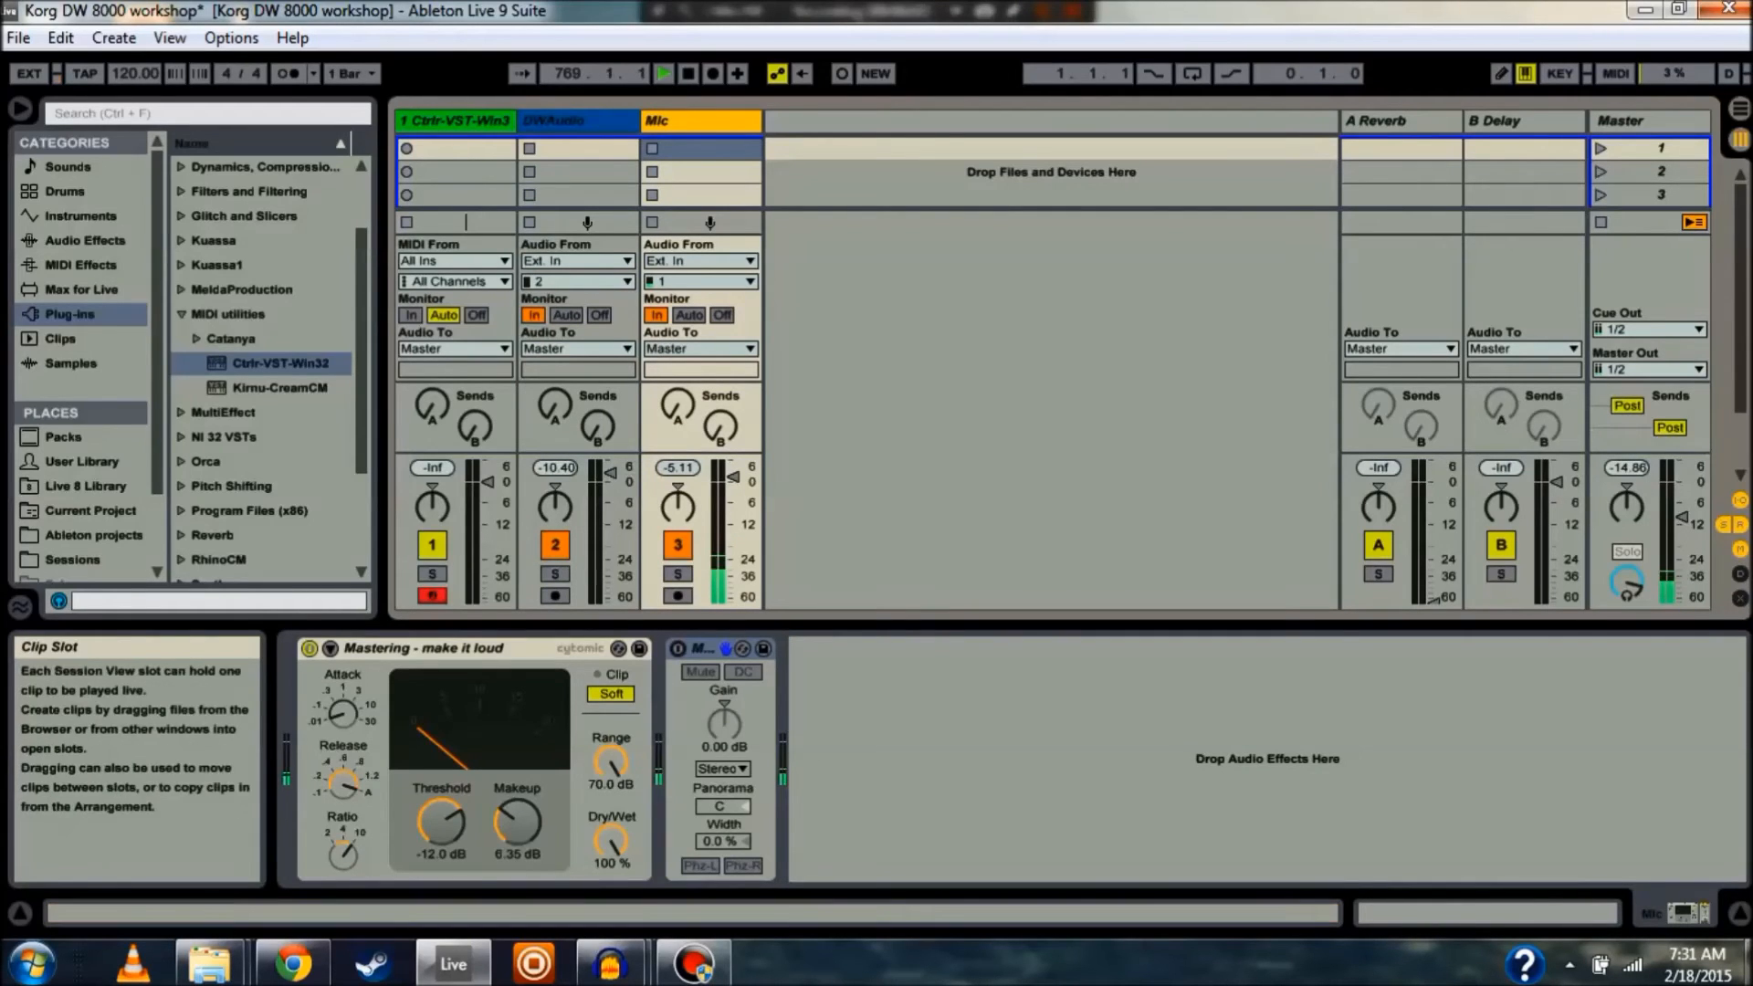
click(454, 121)
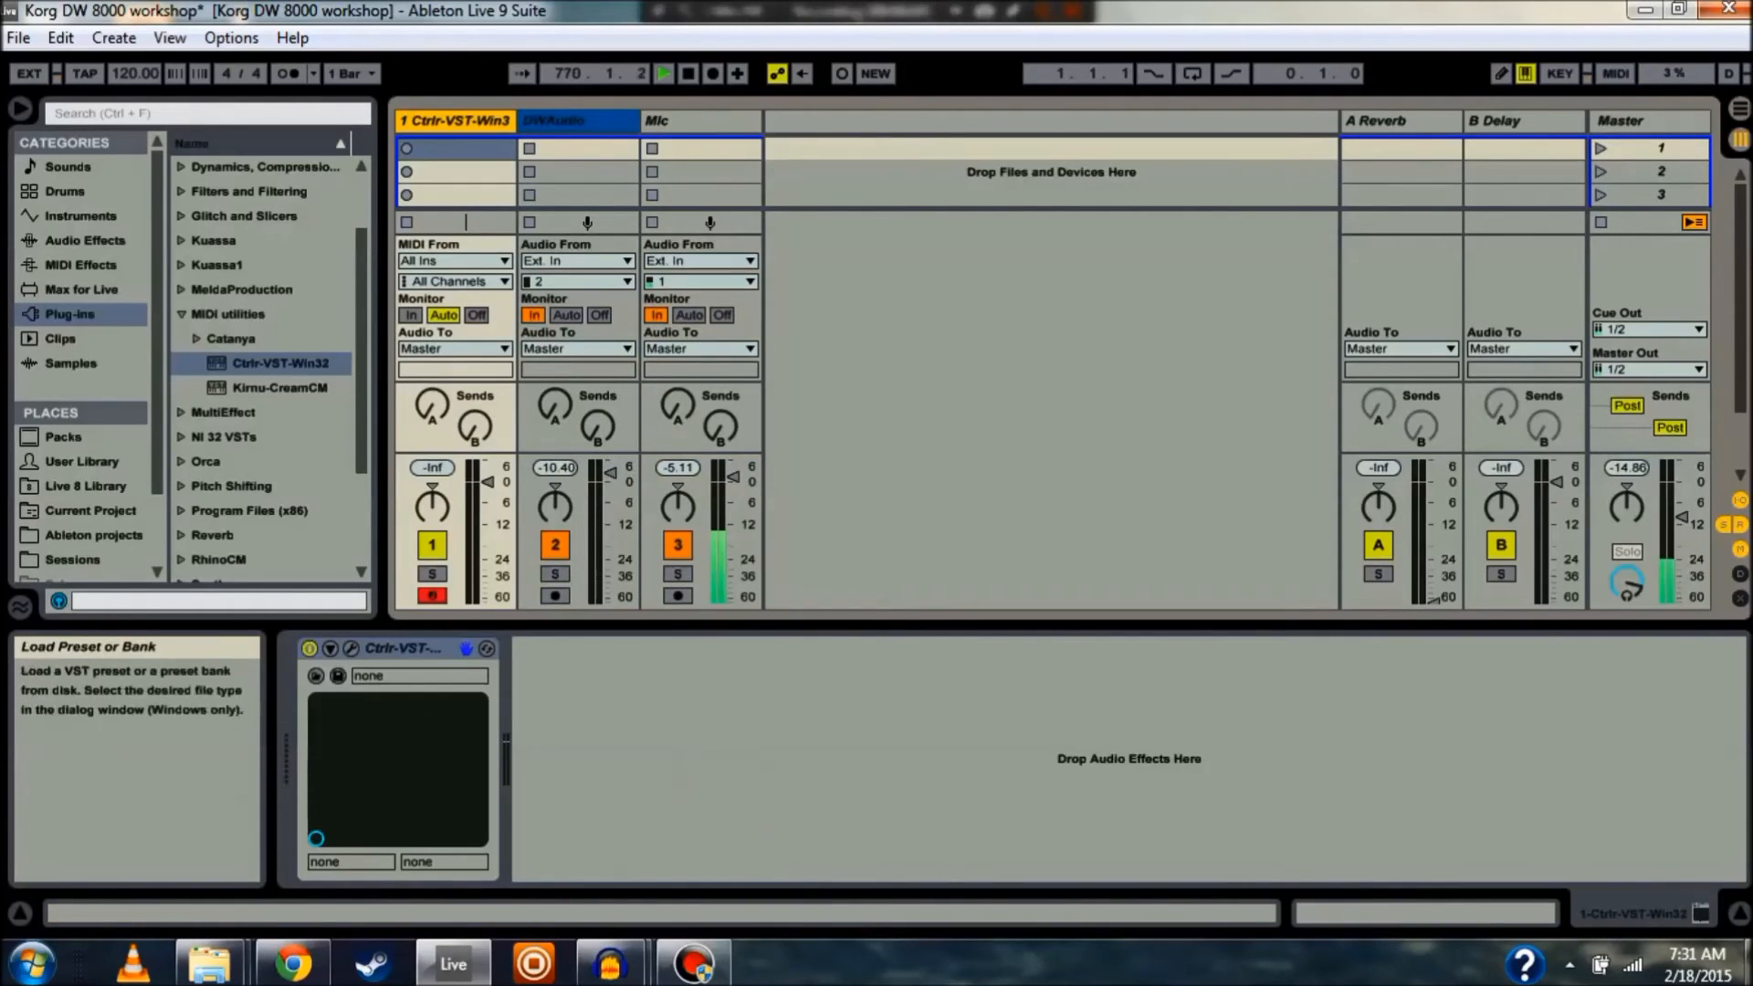
click(350, 649)
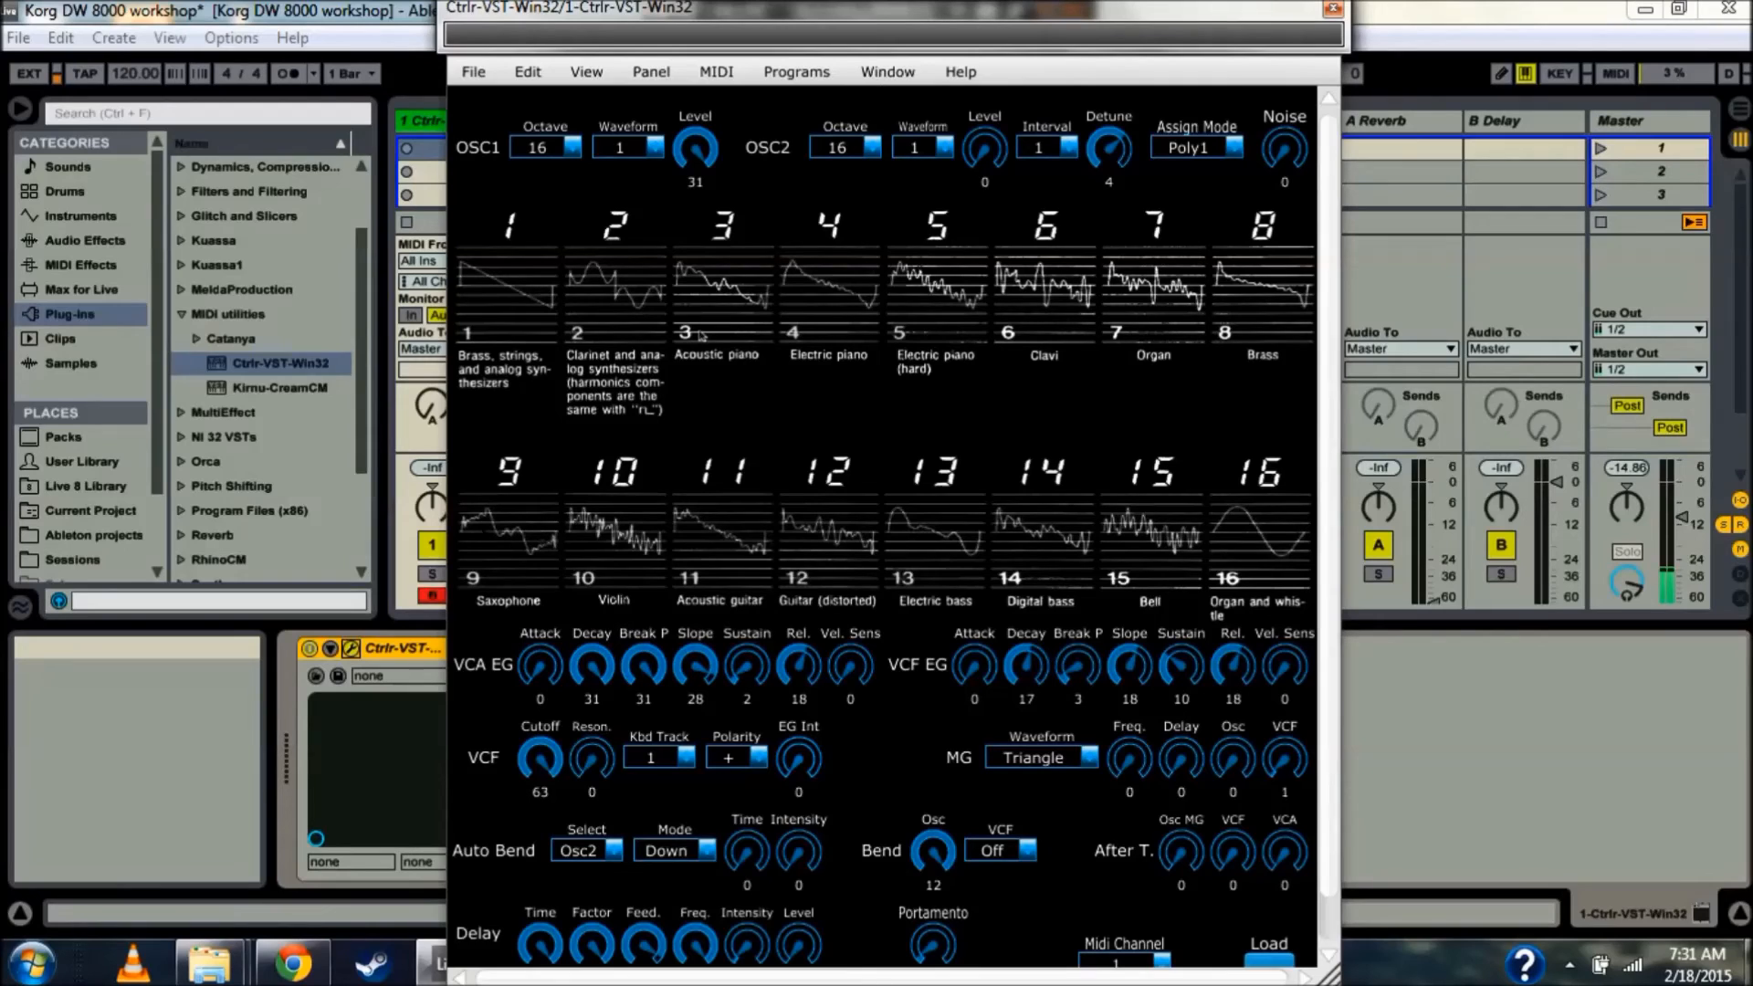
Load the synth's current patch into the panel: cutoff 20, OSC2 octave 8, waveform 15
scroll(881, 527, down, 1)
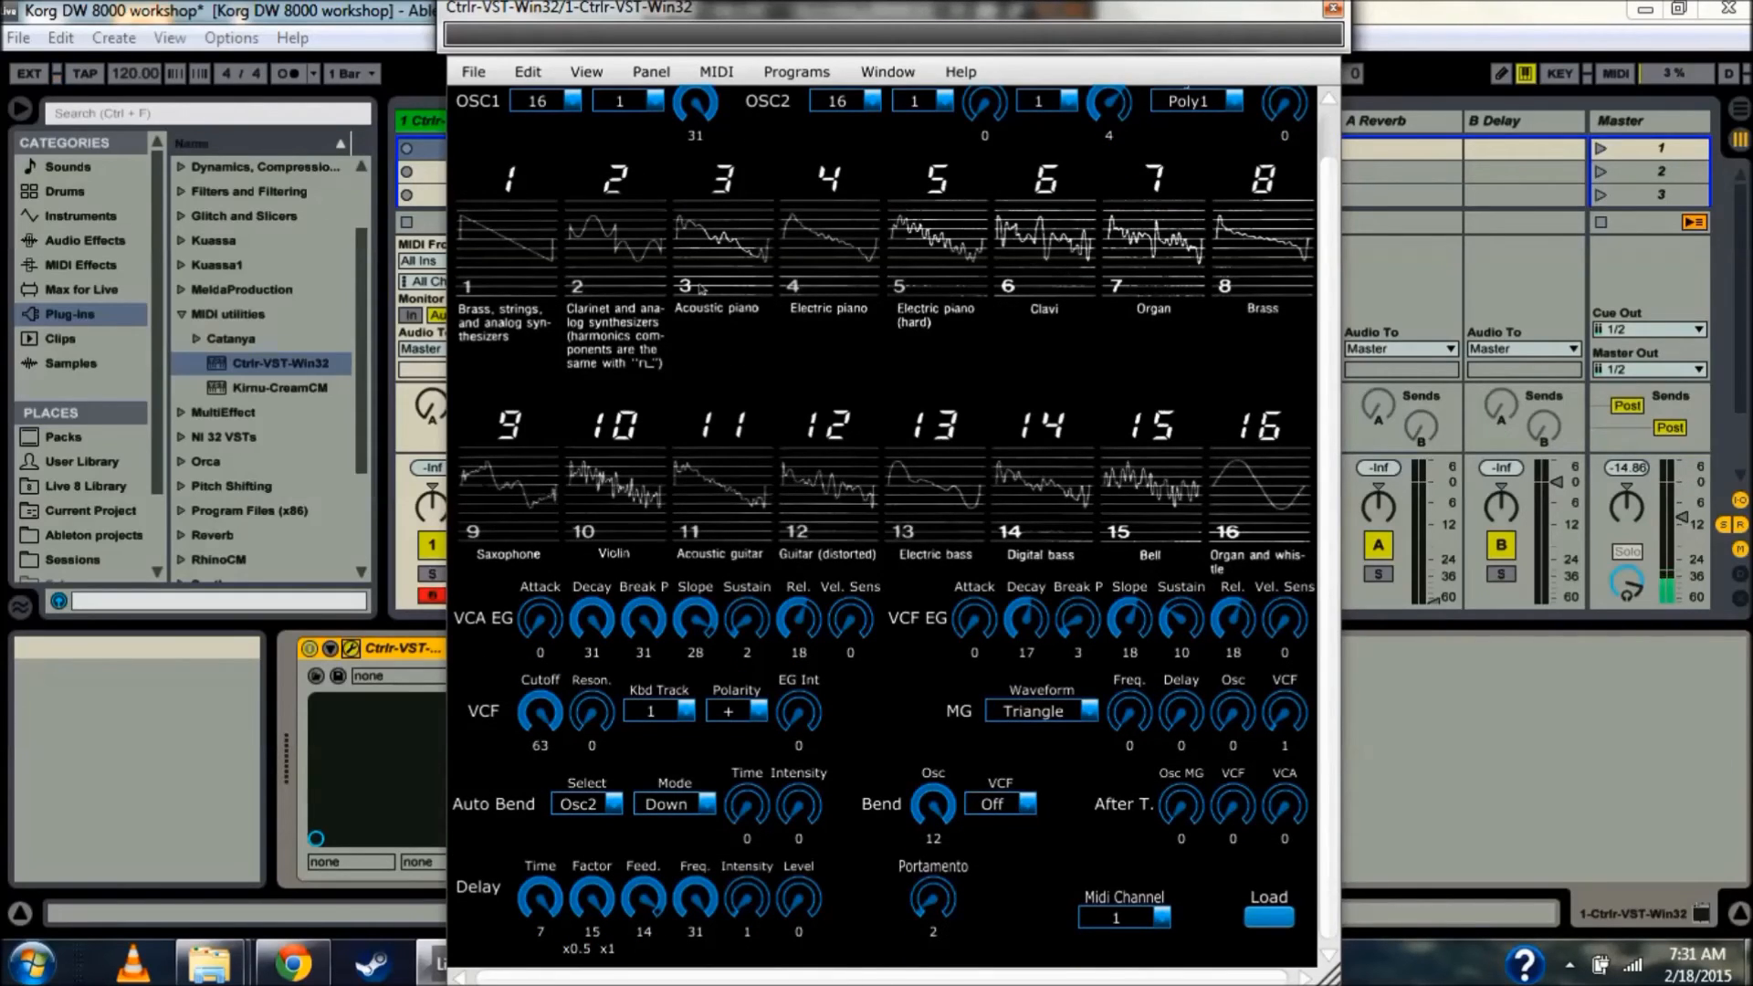
click(701, 289)
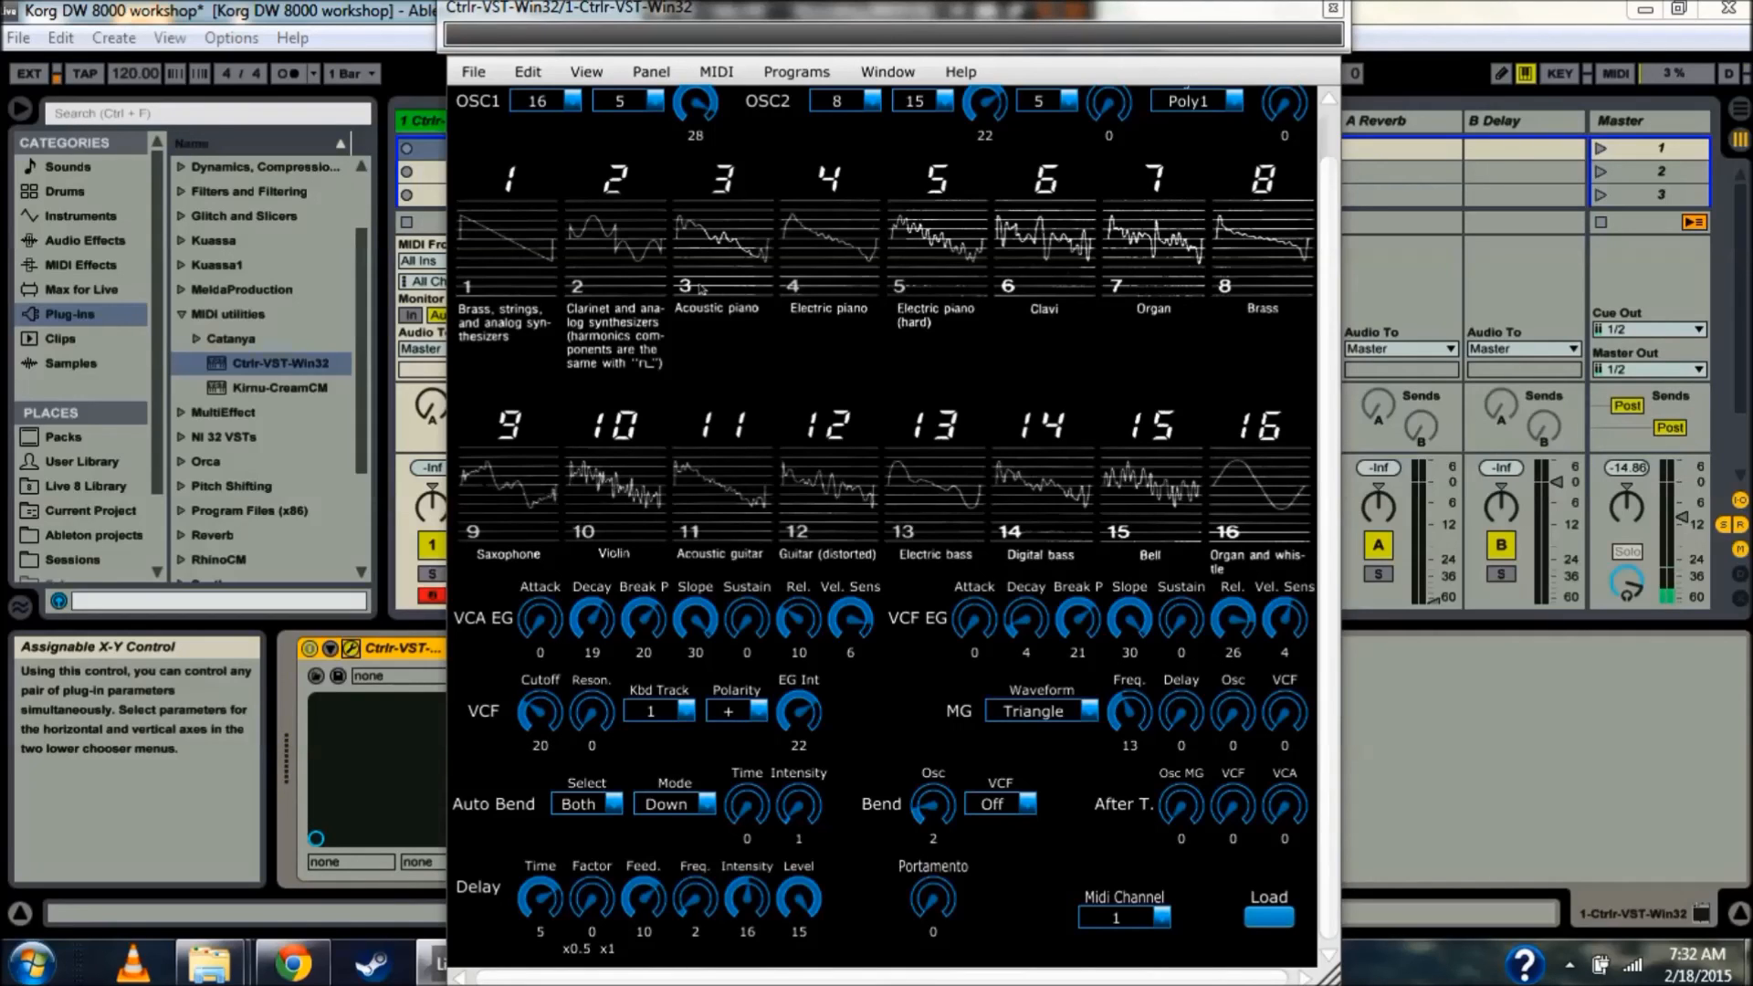
scroll(701, 288, up, 1)
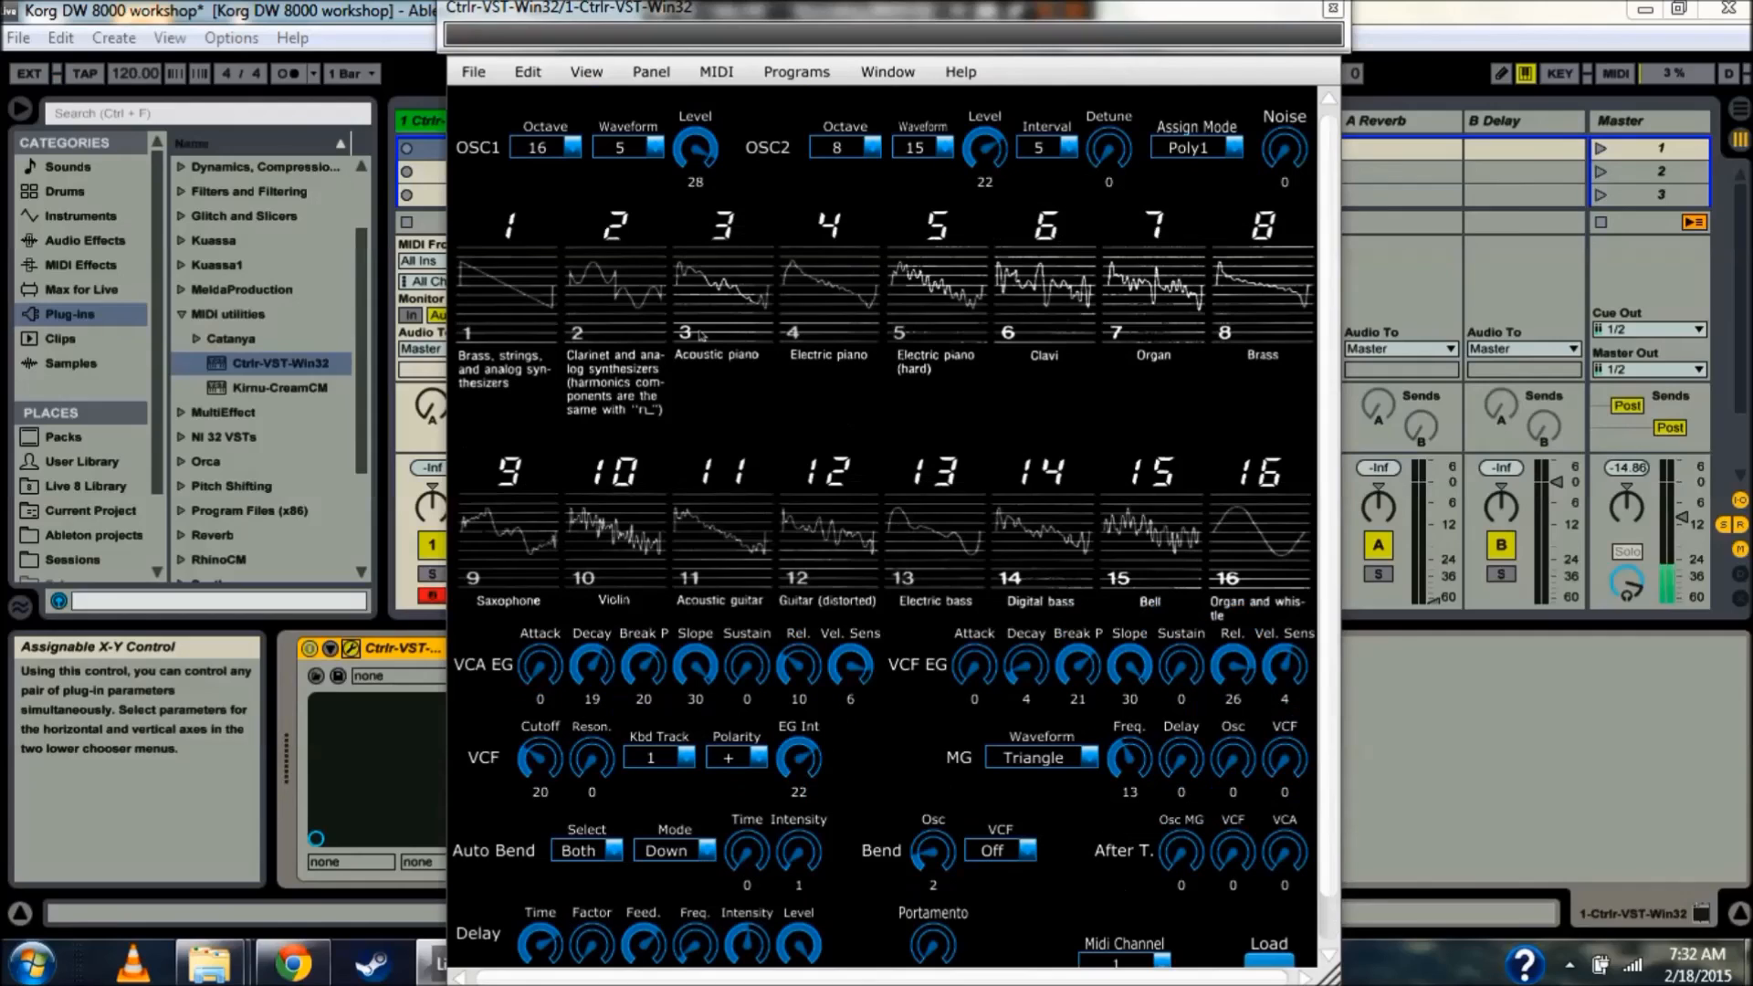